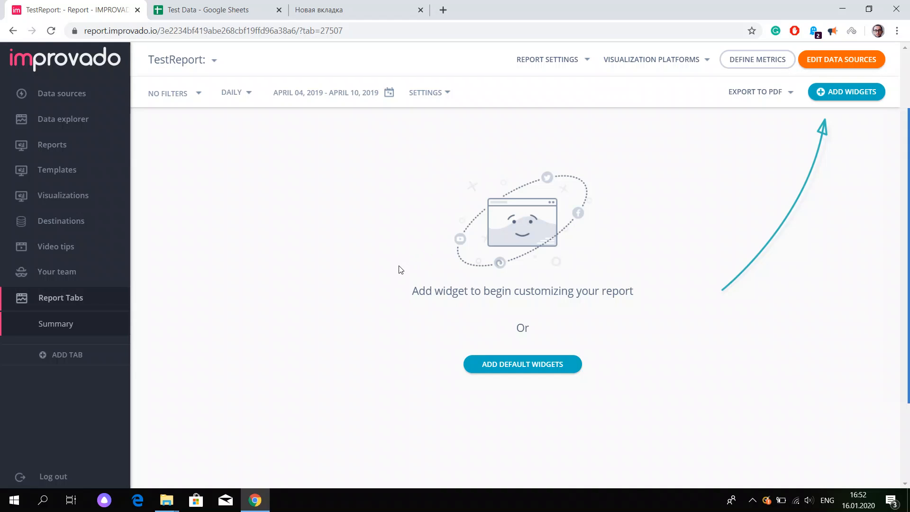
# Switch to the Test Data Google Sheet and examine the column headers from Date through Clicks in row 1.
pyautogui.click(218, 10)
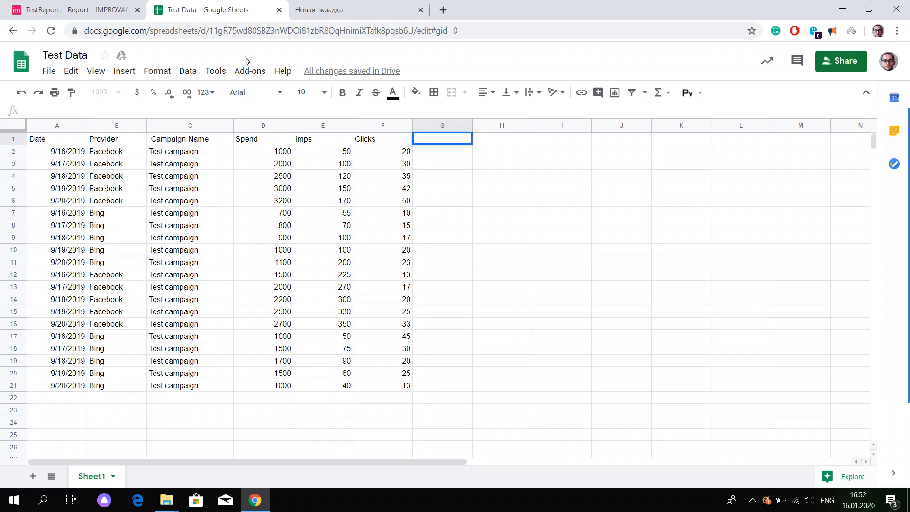
pyautogui.click(58, 138)
pyautogui.click(132, 141)
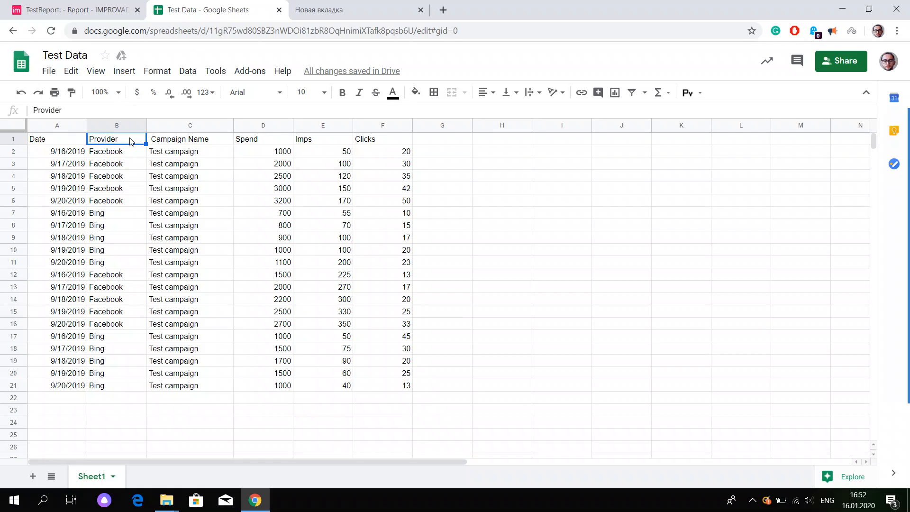
pyautogui.click(214, 144)
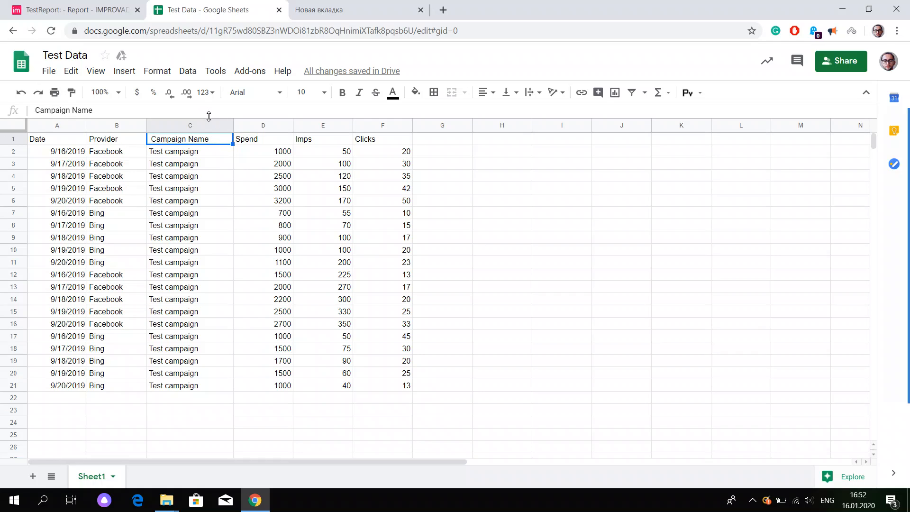
pyautogui.click(277, 143)
pyautogui.click(338, 144)
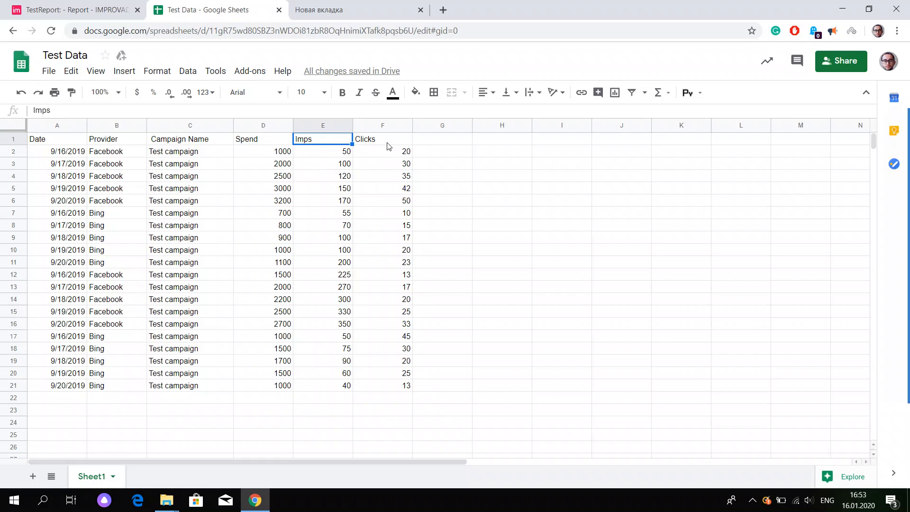
pyautogui.click(390, 144)
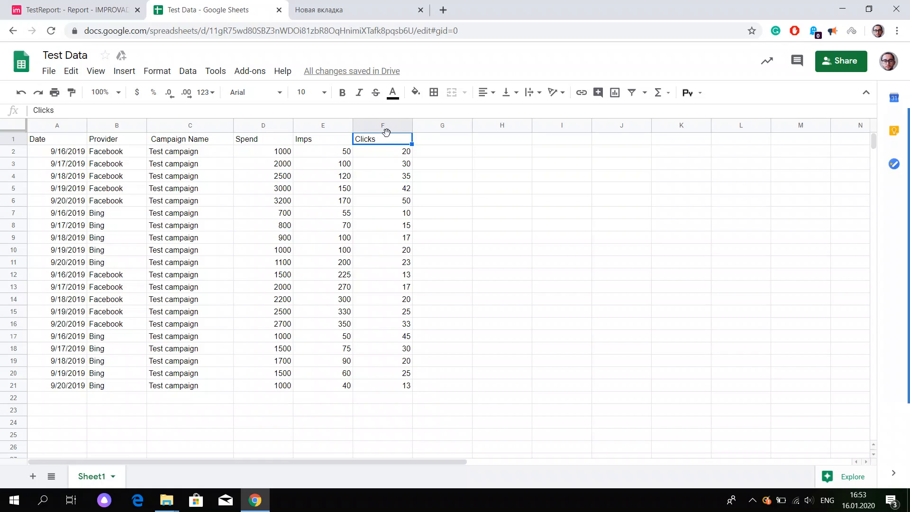
pyautogui.click(475, 154)
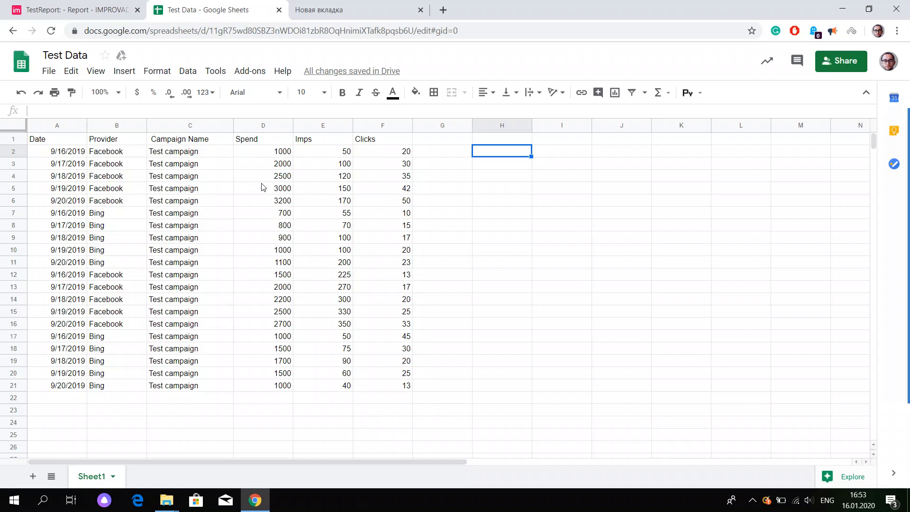
# Examine the first data row cell by cell, checking the kind of value under each header.
pyautogui.click(65, 154)
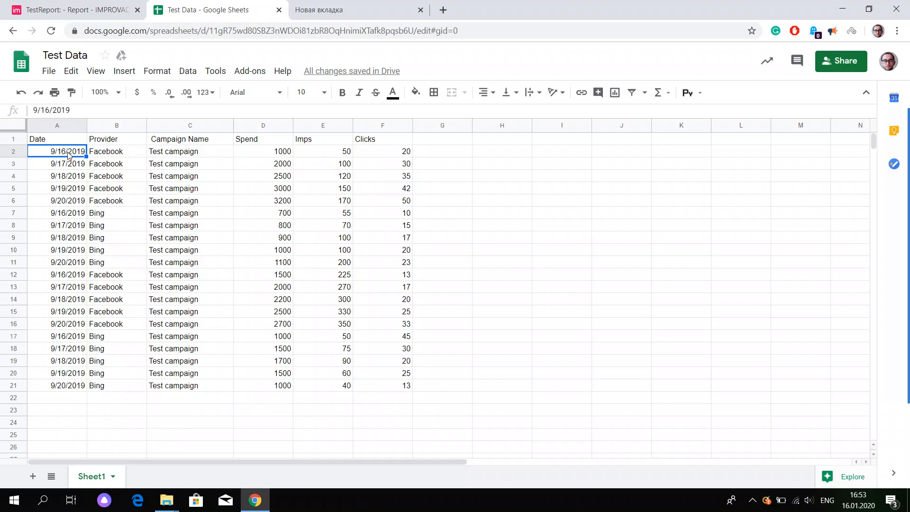
pyautogui.click(117, 152)
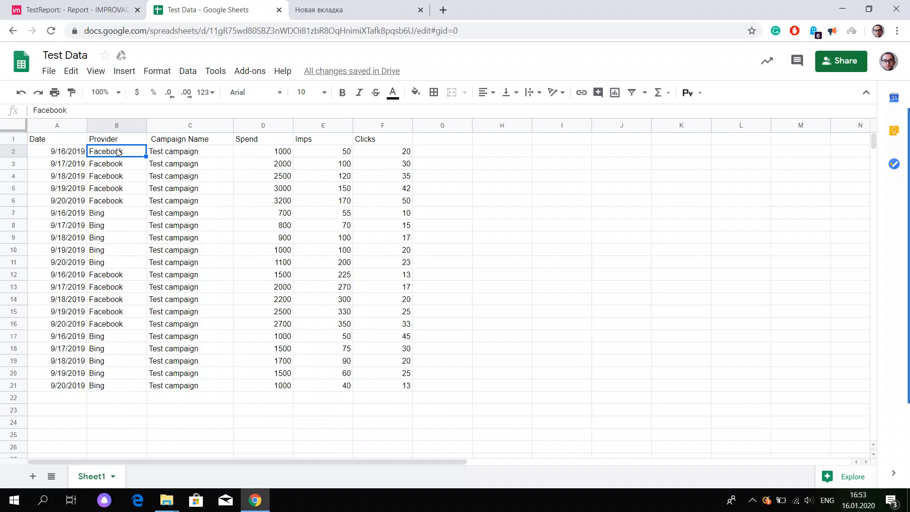
pyautogui.click(202, 156)
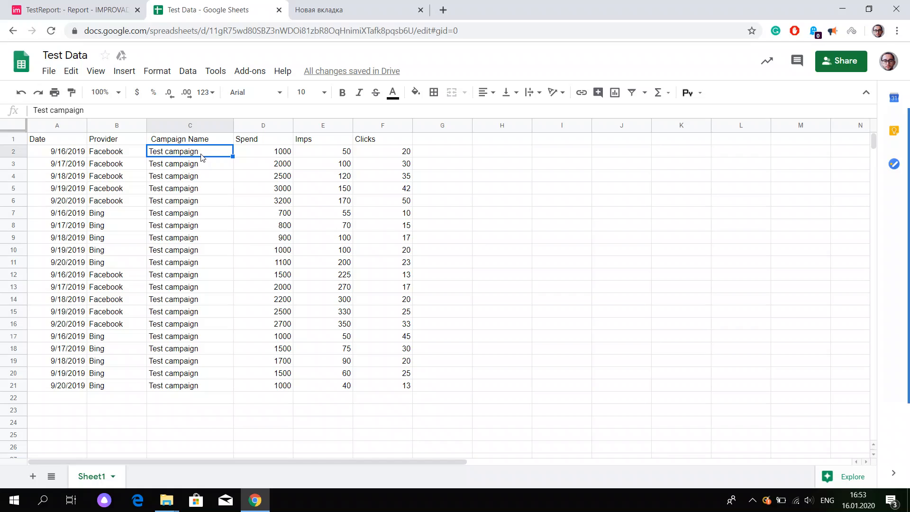
pyautogui.click(272, 157)
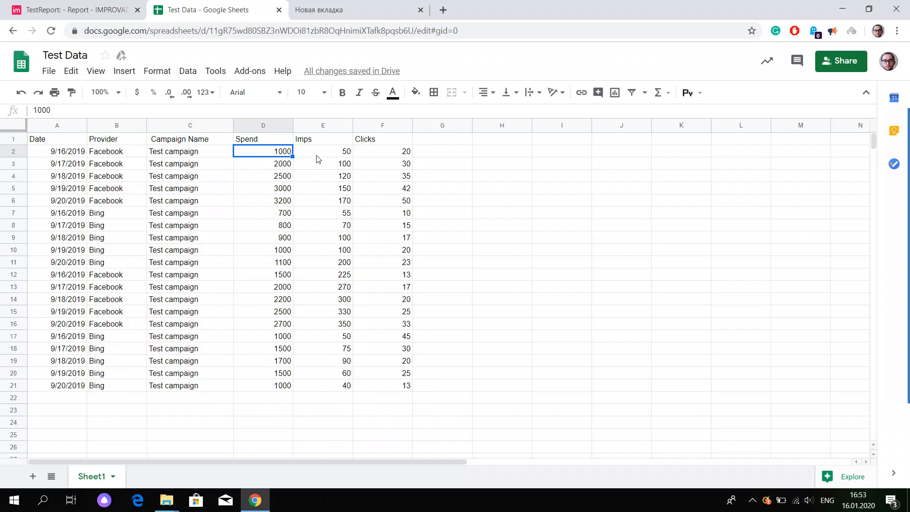
pyautogui.click(333, 155)
pyautogui.click(398, 155)
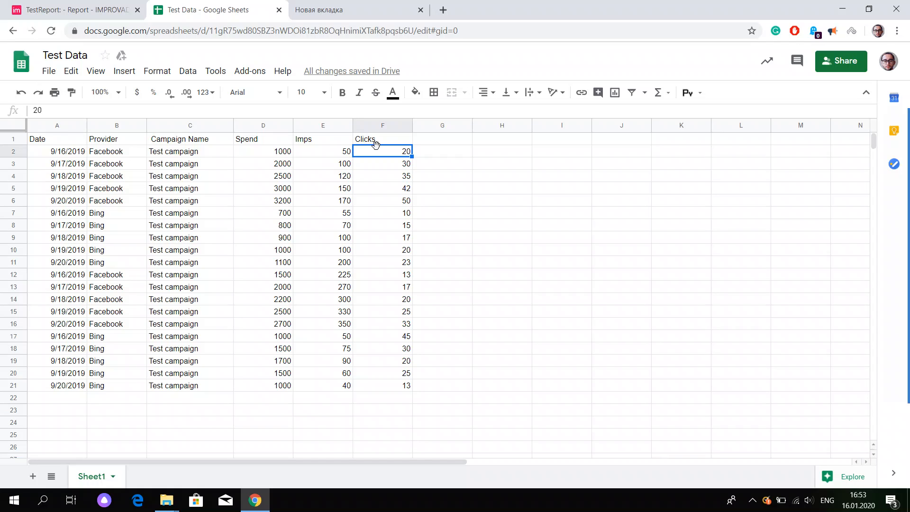
# Replace the Imps value in E2 with the letter "a" as a trial, and set the cell back to 50.
pyautogui.click(338, 153)
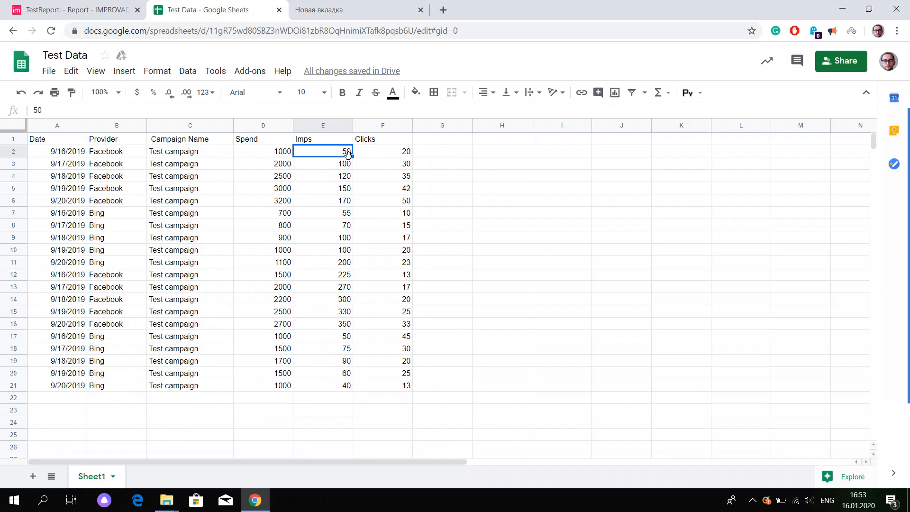
pyautogui.press('Delete')
pyautogui.write('a')
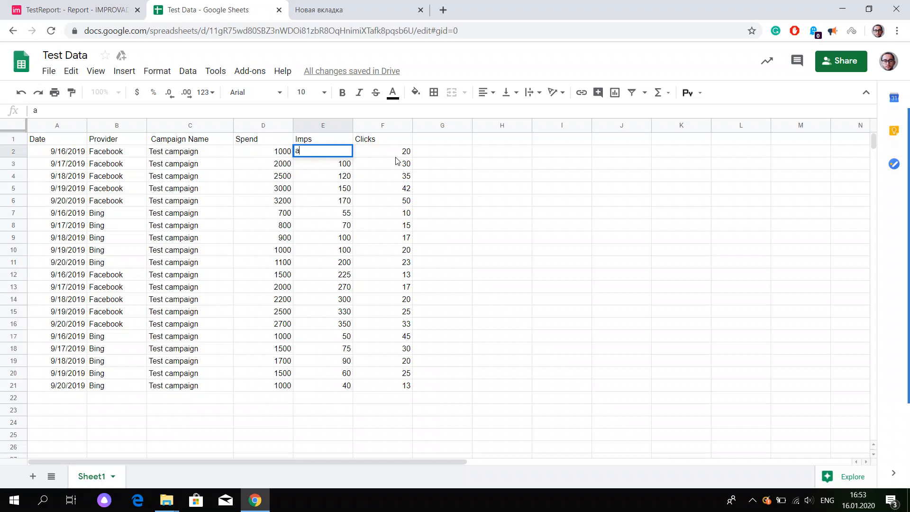
pyautogui.write('50')
pyautogui.click(435, 152)
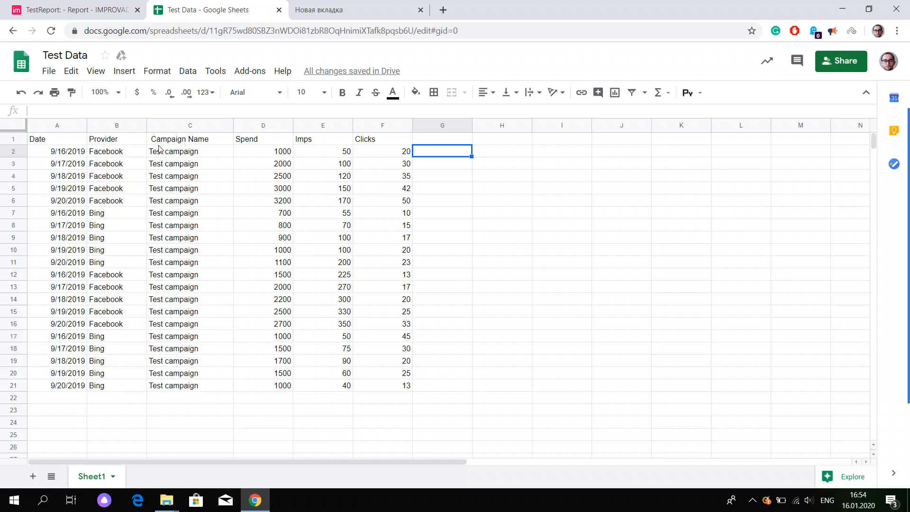
# Change the date in A3 to 9/16/2019 as a duplicate-date example, and undo the change.
pyautogui.doubleClick(63, 163)
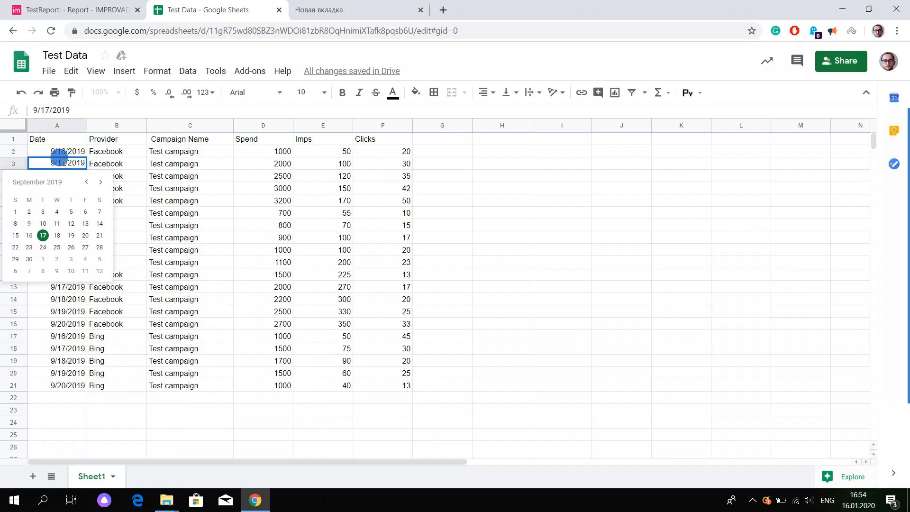
pyautogui.press('BackSpace')
pyautogui.write('6')
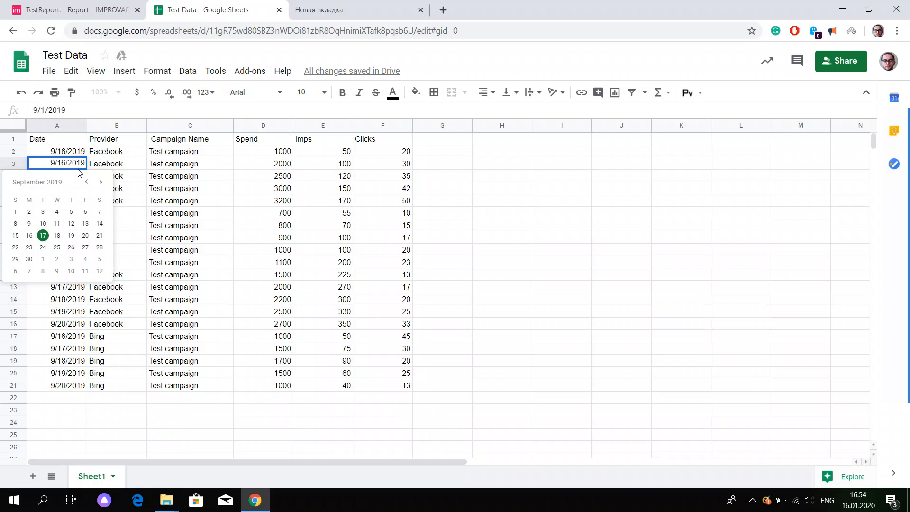
pyautogui.click(453, 161)
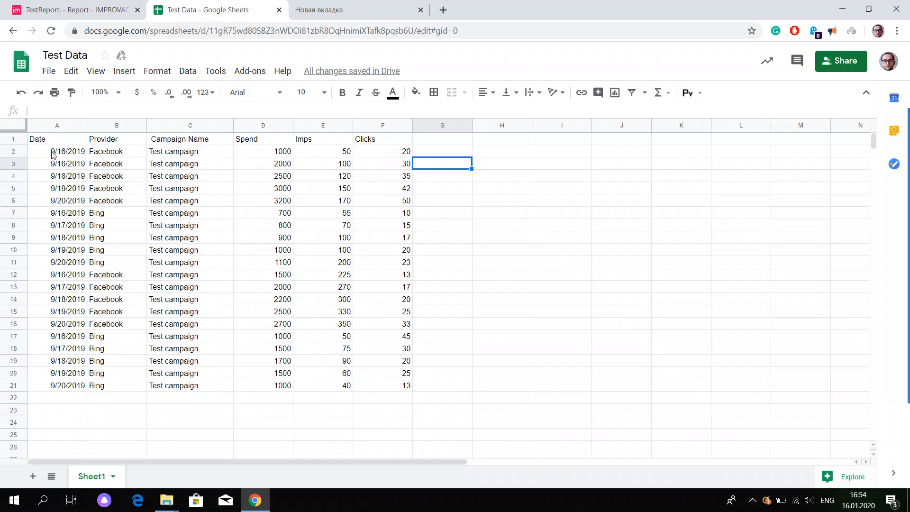
pyautogui.click(53, 180)
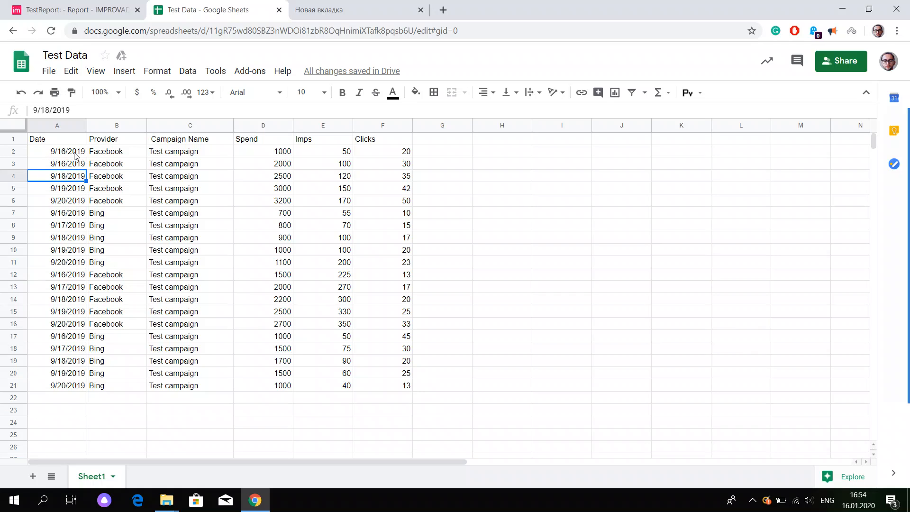
pyautogui.hotkey('ctrl', 'z')
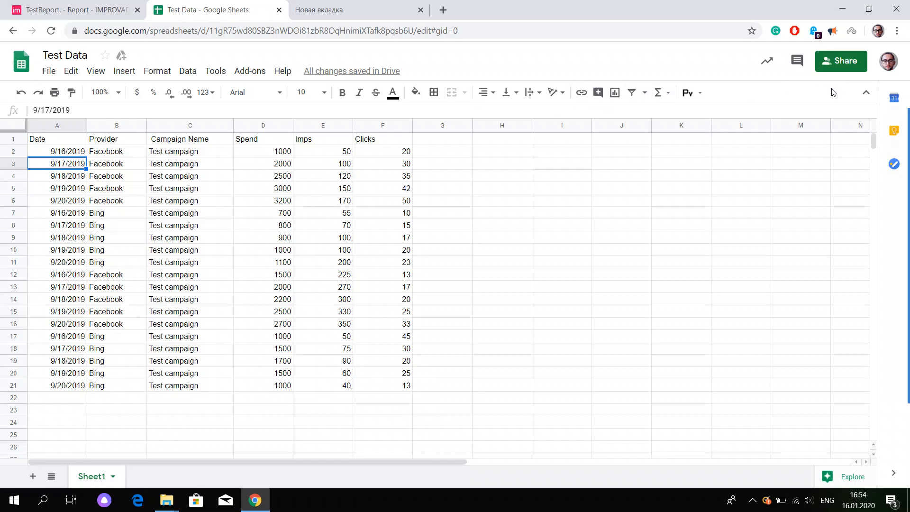
# Set the sheet's link sharing to "Anyone with the link" with view access, and check the setting in the sharing dialog.
pyautogui.click(841, 63)
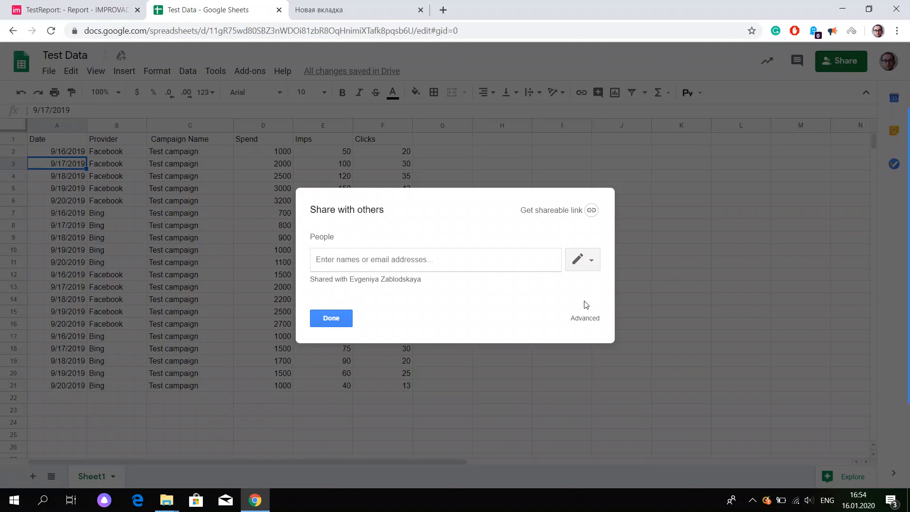
pyautogui.click(589, 317)
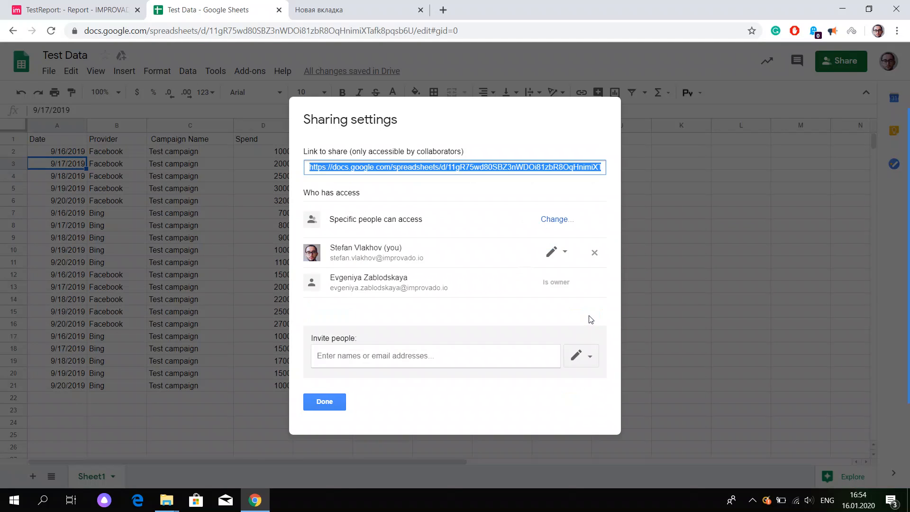
pyautogui.click(553, 220)
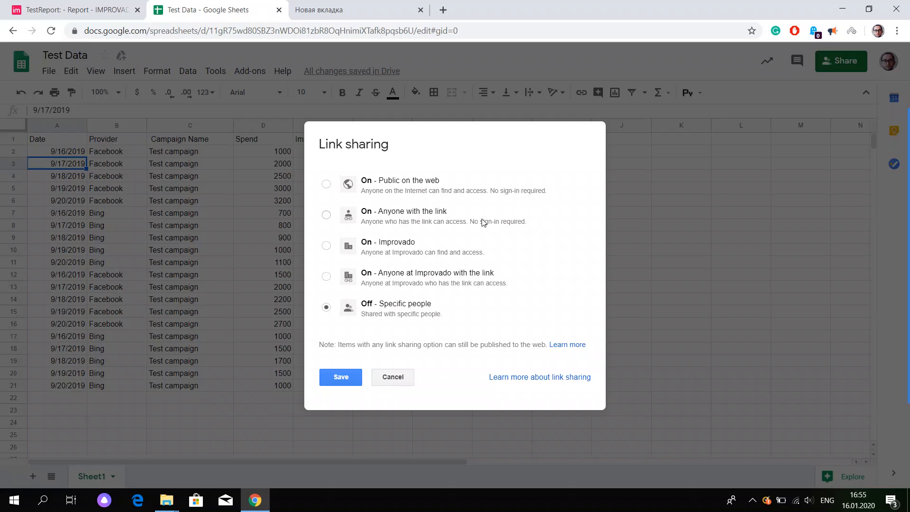
pyautogui.click(382, 214)
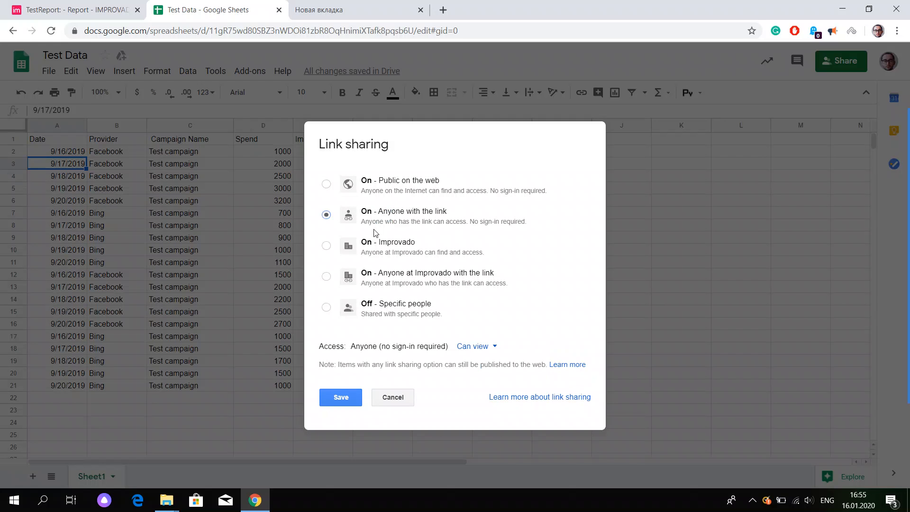
pyautogui.click(341, 397)
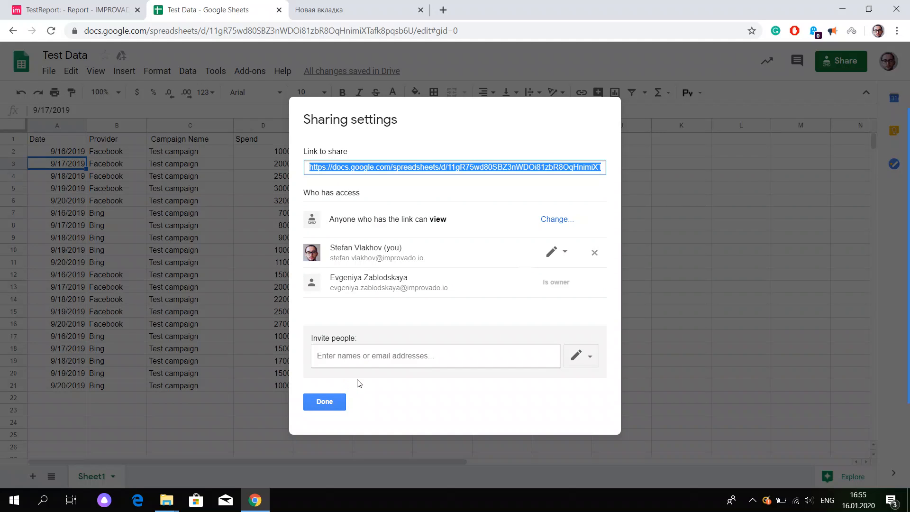
pyautogui.click(333, 402)
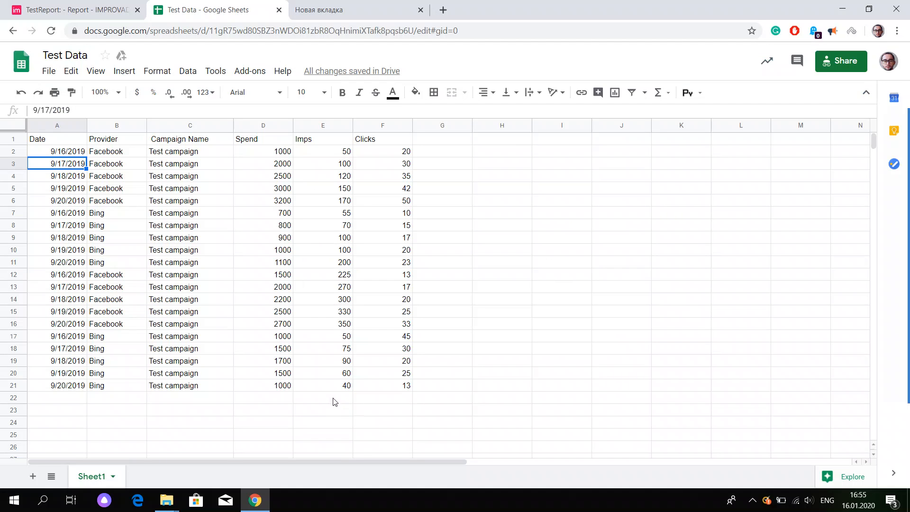
pyautogui.click(835, 64)
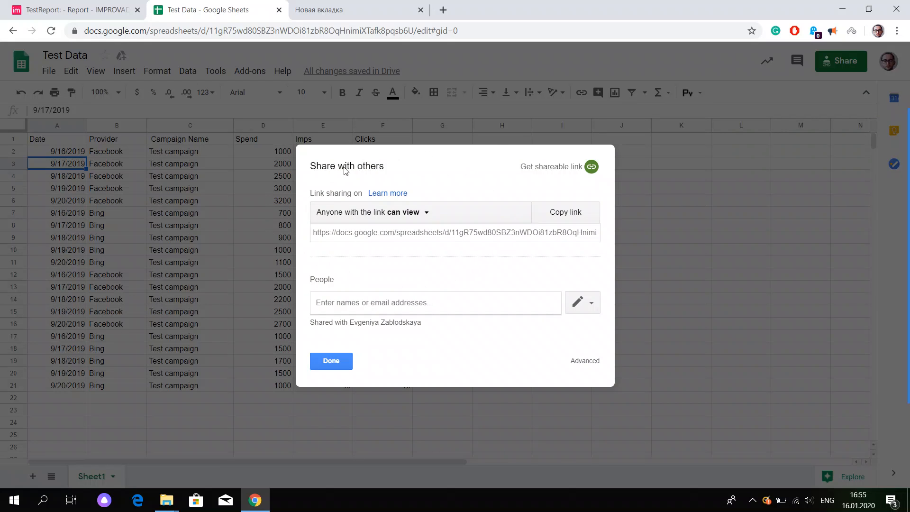
pyautogui.click(341, 363)
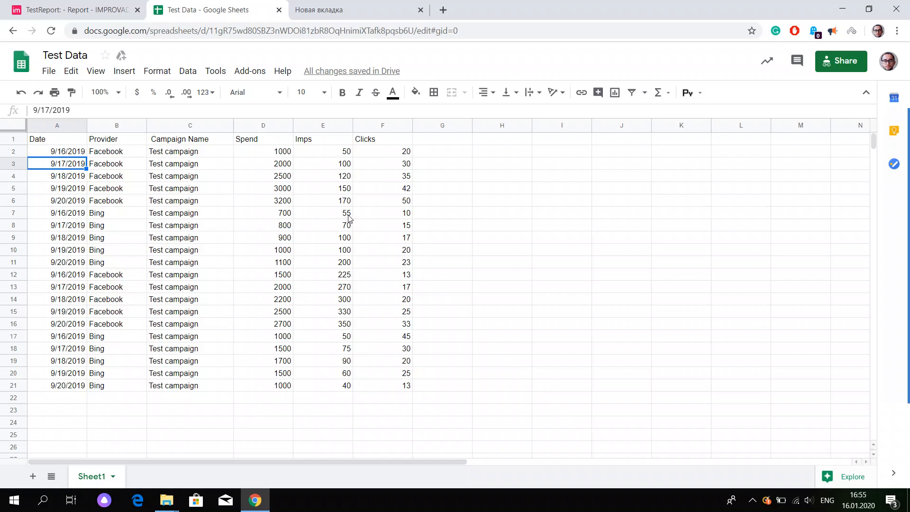
# Switch to the Improvado report and add an Import data source with the source type "Google SpreadSheet by URL".
pyautogui.click(114, 8)
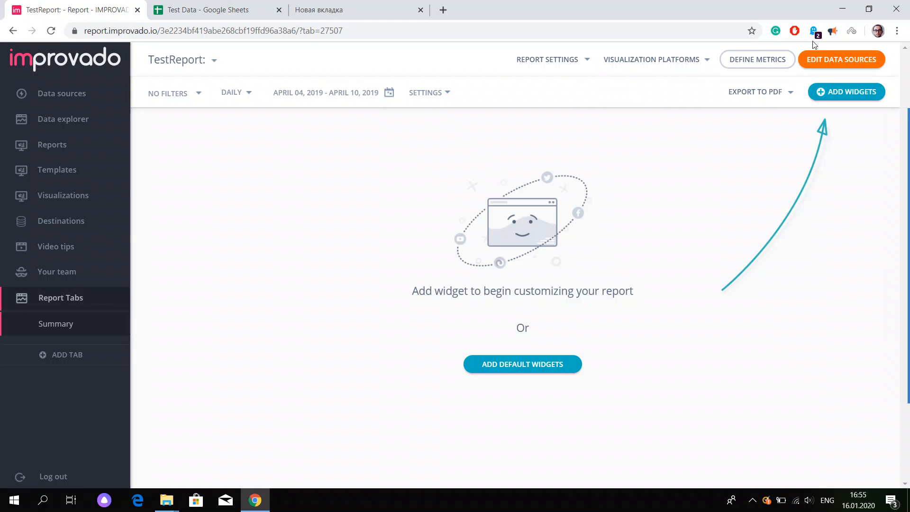
pyautogui.click(830, 66)
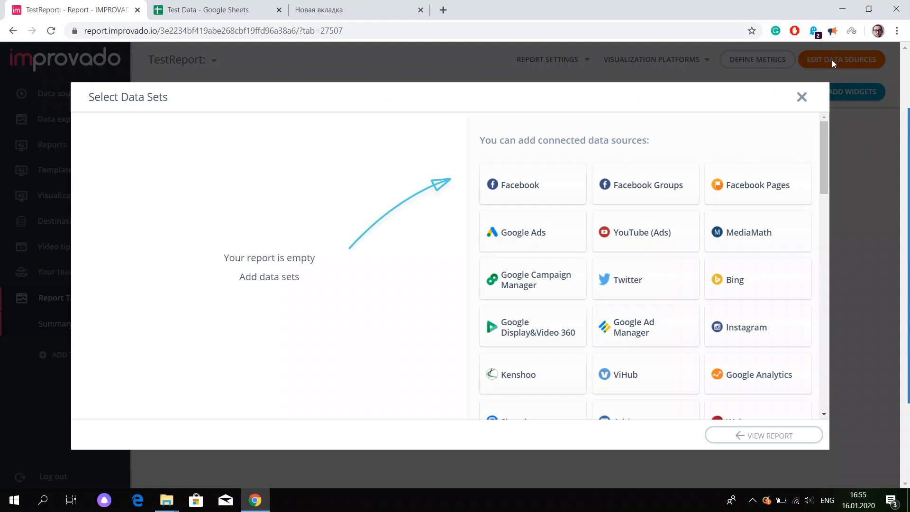
pyautogui.scroll(-15, 687, 220)
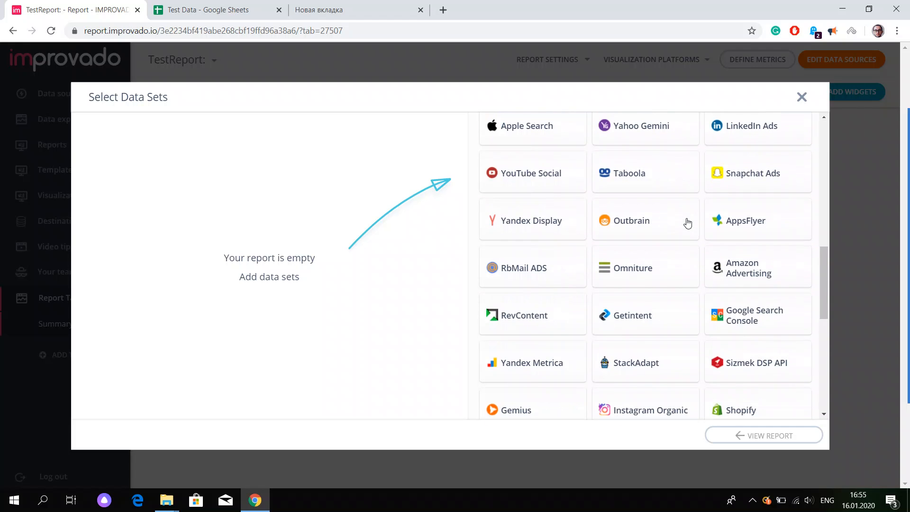
pyautogui.scroll(-4, 687, 222)
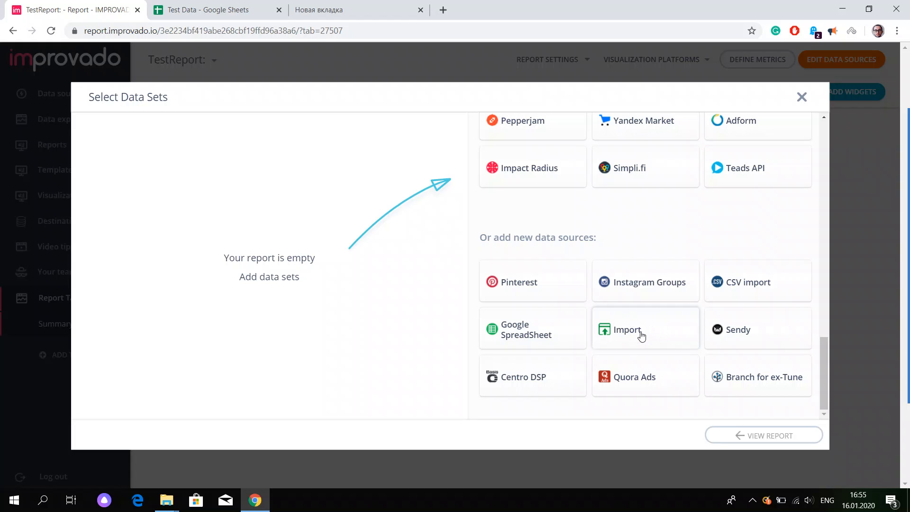
pyautogui.click(640, 335)
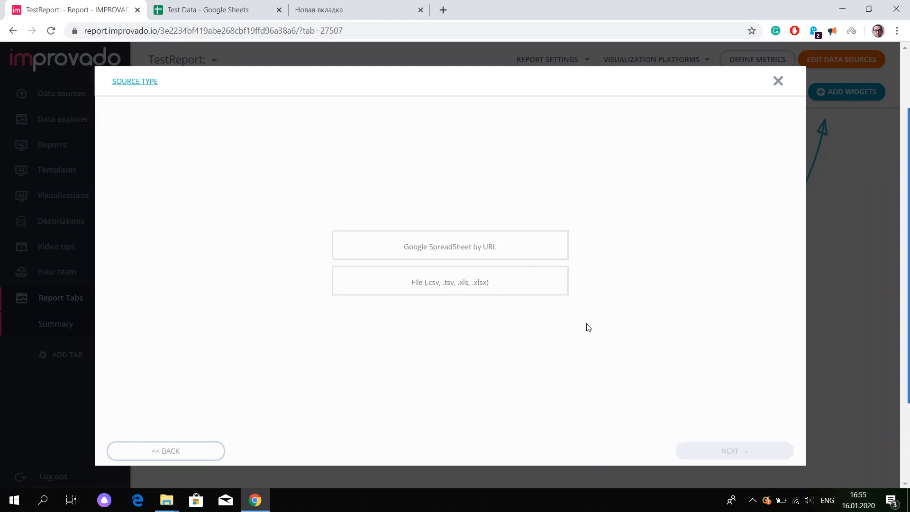
pyautogui.click(546, 251)
pyautogui.click(729, 454)
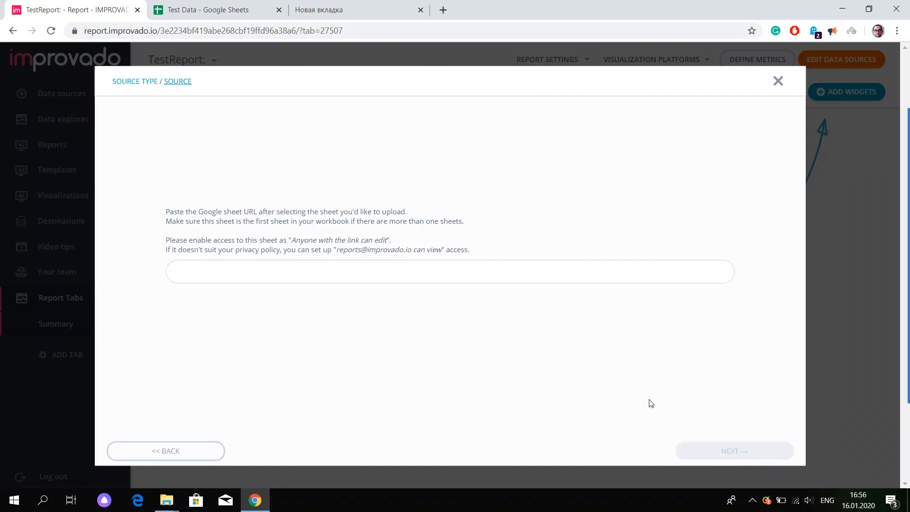
# Copy the Test Data spreadsheet's URL from Google Sheets, enter it as the import source in the Improvado report, and continue to the file parameters.
pyautogui.click(273, 10)
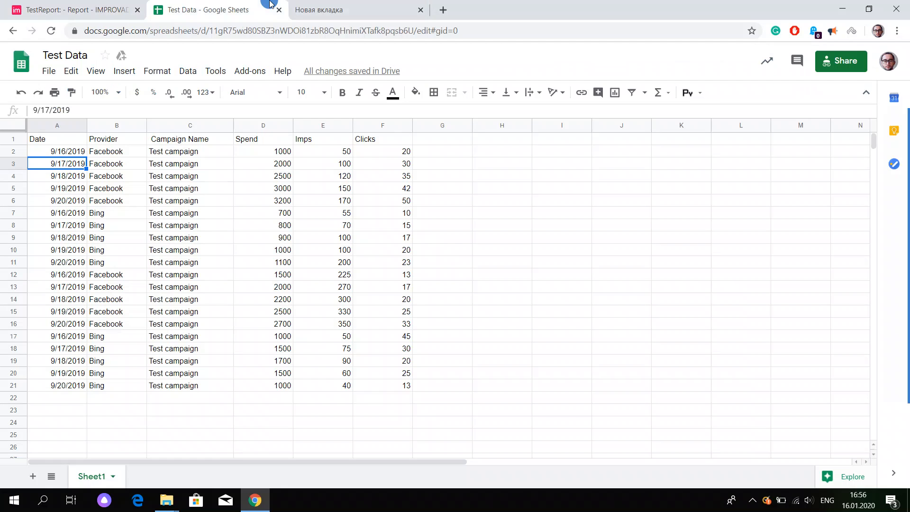
pyautogui.click(310, 29)
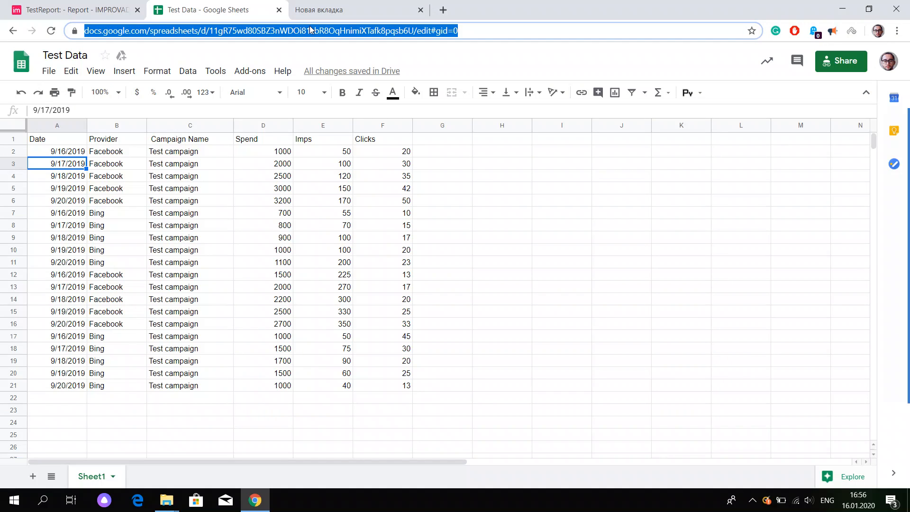
pyautogui.hotkey('ctrl', 'c')
pyautogui.click(118, 7)
pyautogui.click(398, 262)
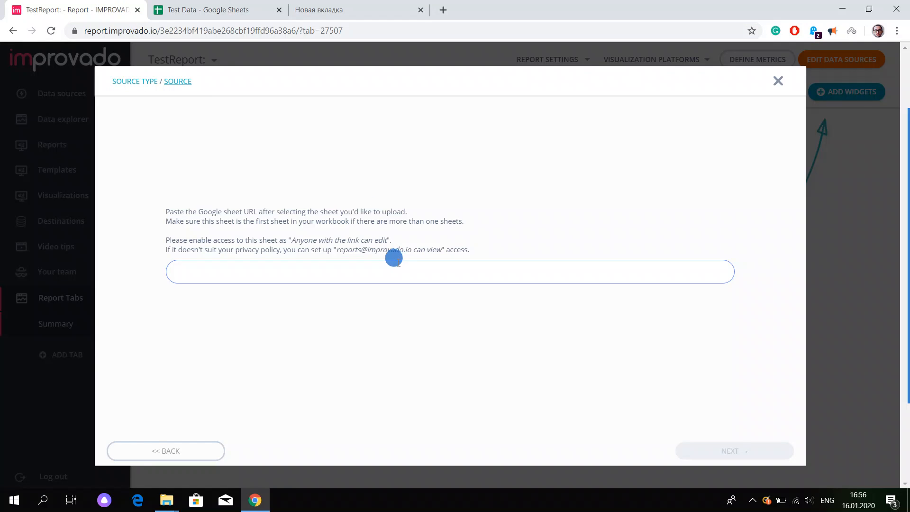
pyautogui.hotkey('ctrl', 'v')
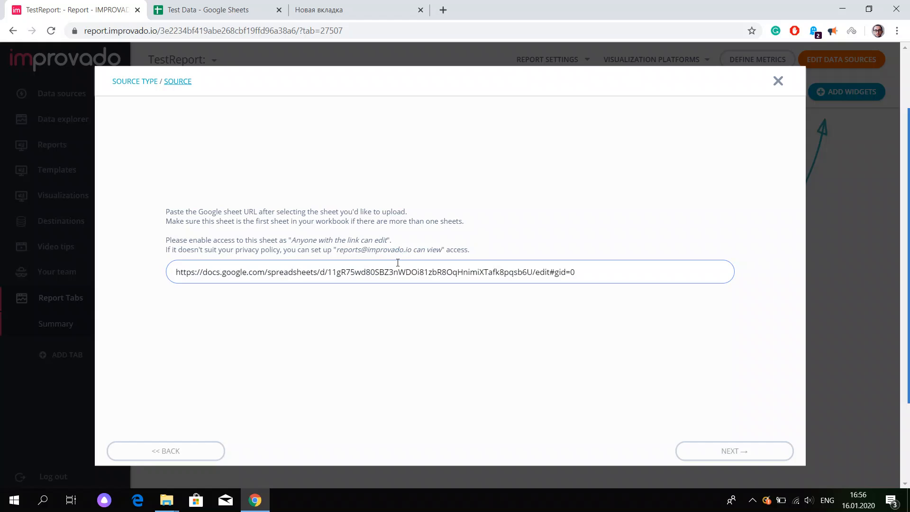
pyautogui.click(732, 453)
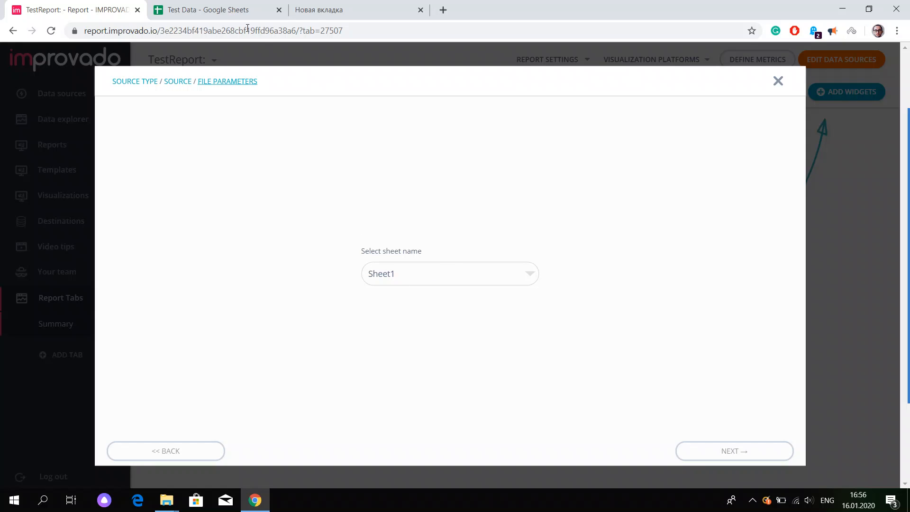
# Check the sheet name in the Test Data spreadsheet, return to the Improvado import, and continue with Sheet1 as the sheet to import.
pyautogui.click(209, 9)
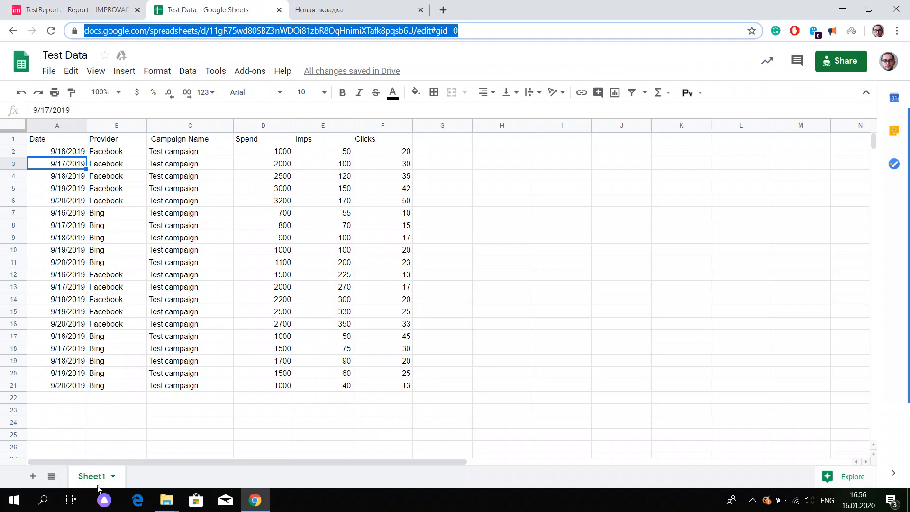
pyautogui.click(92, 7)
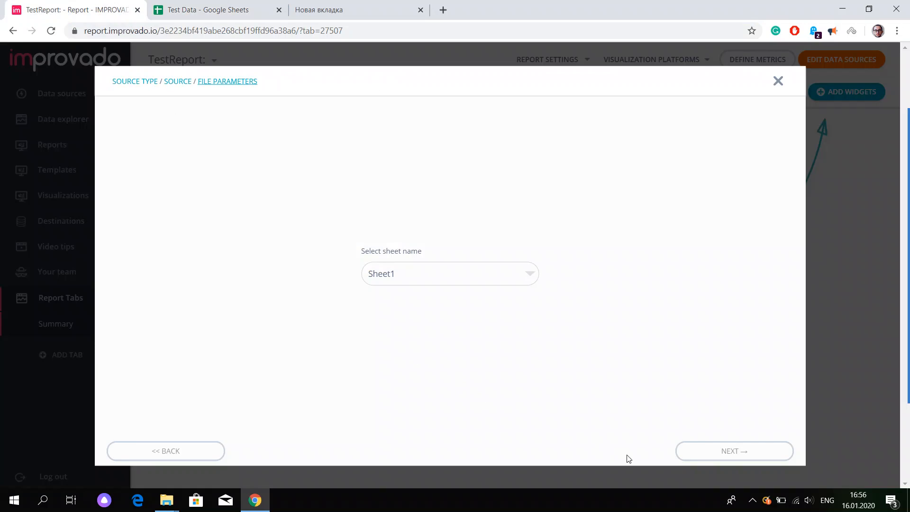
pyautogui.click(715, 454)
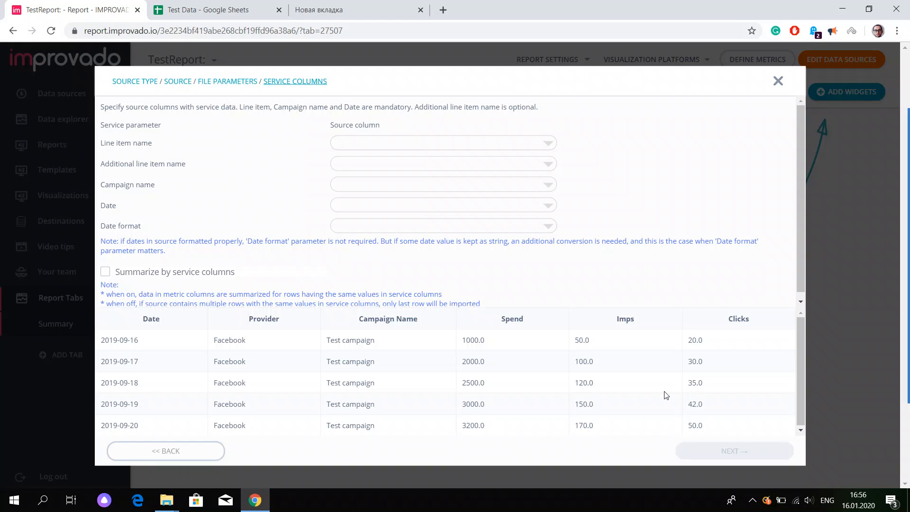
# Map the Line item name parameter to the Provider column, and check that column in the Test Data spreadsheet before returning to the Improvado import.
pyautogui.click(364, 148)
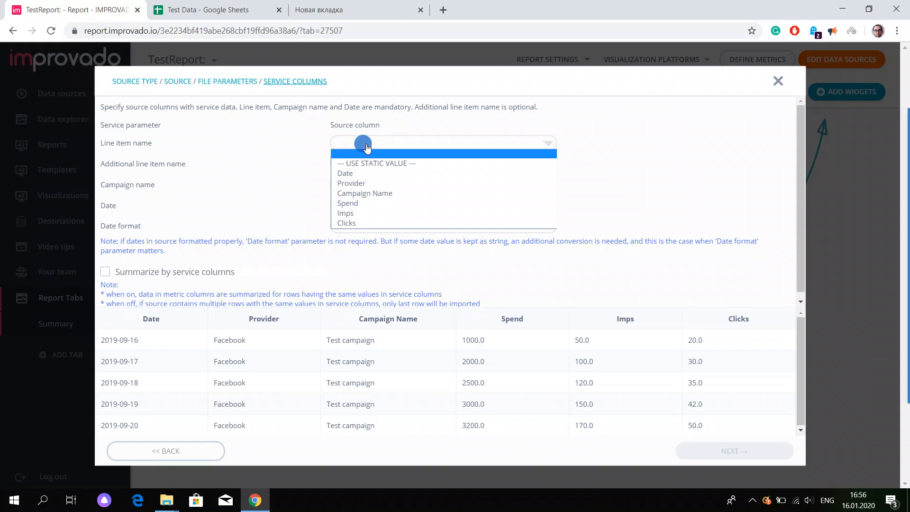
pyautogui.click(362, 184)
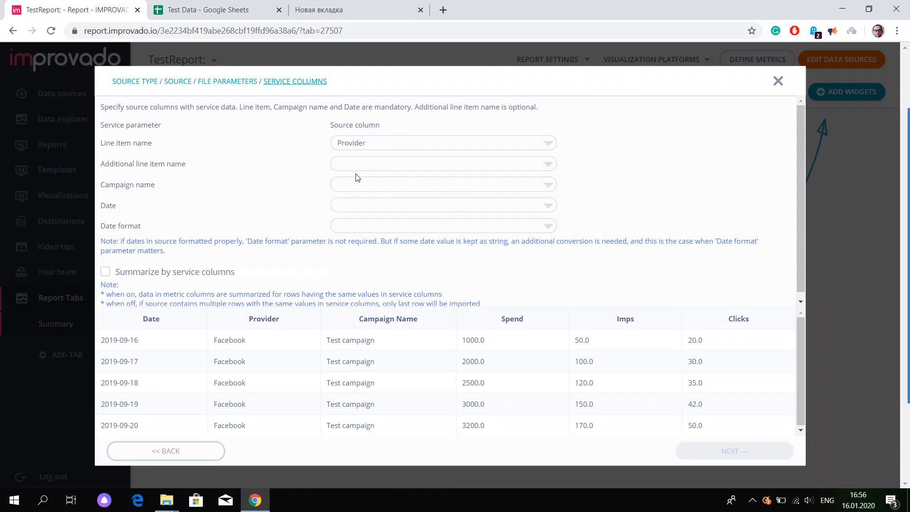
pyautogui.click(224, 9)
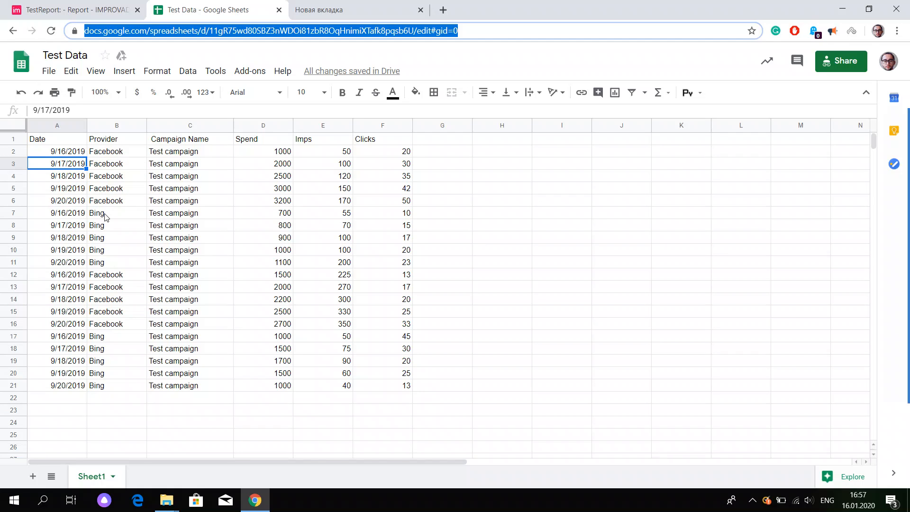
pyautogui.click(105, 8)
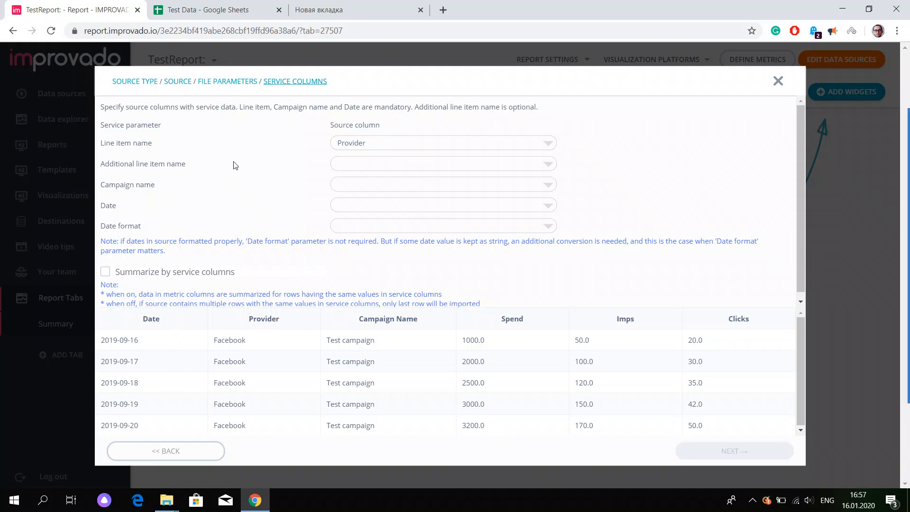
# Map Campaign name to Campaign Name and Date to Date with the date format MM/DD/YYYY, and continue to the metric columns.
pyautogui.click(354, 188)
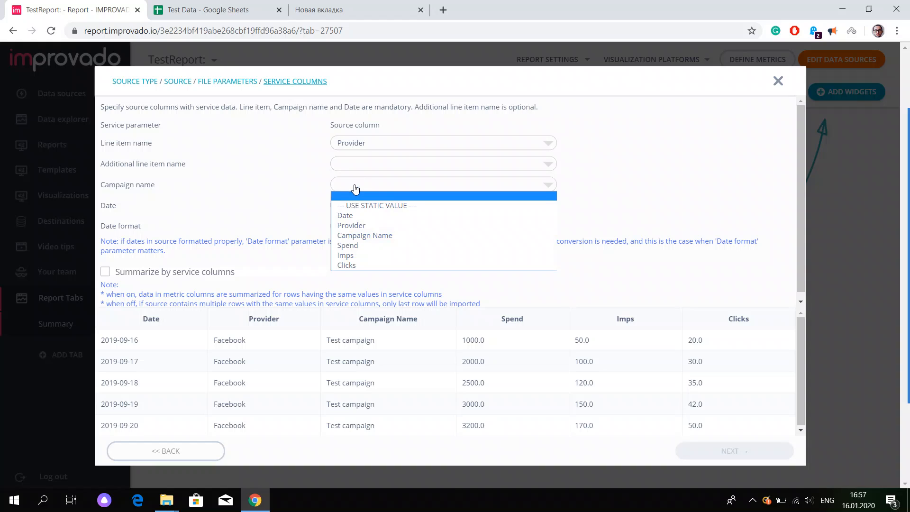
pyautogui.click(371, 243)
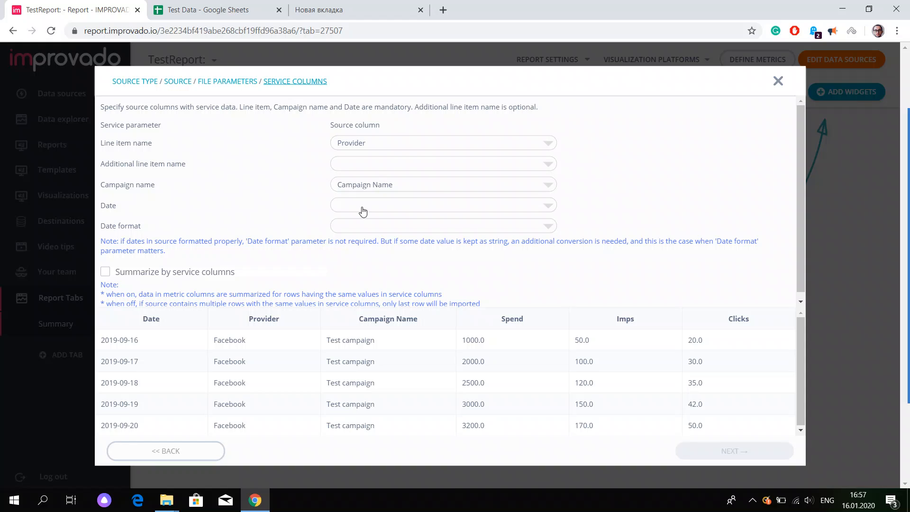
pyautogui.click(363, 212)
pyautogui.click(365, 227)
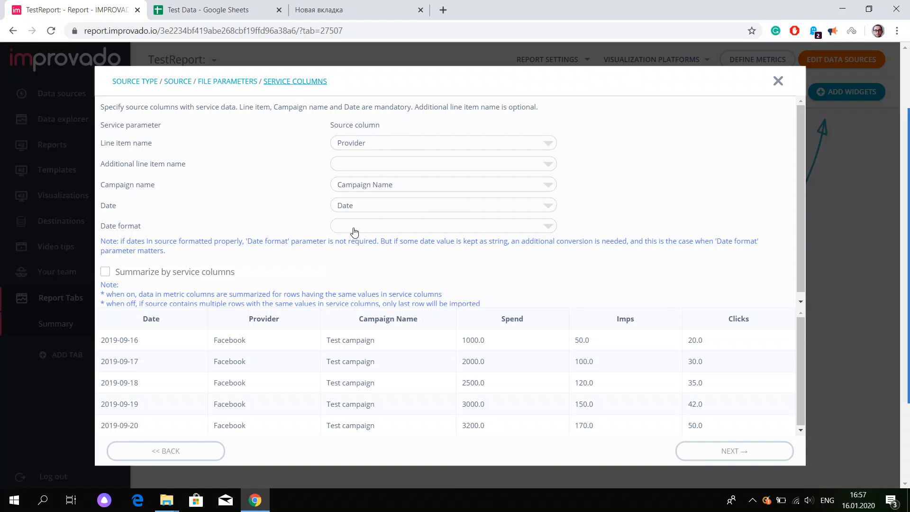
pyautogui.click(352, 226)
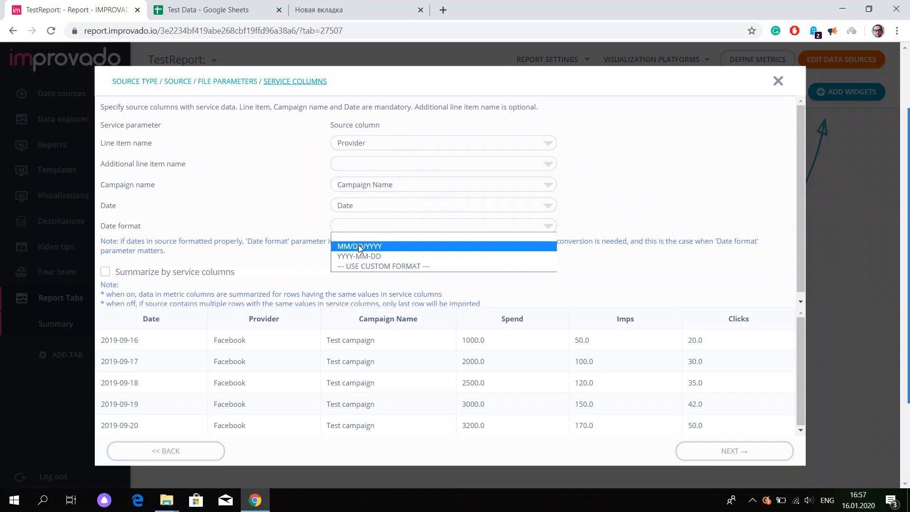
pyautogui.click(359, 244)
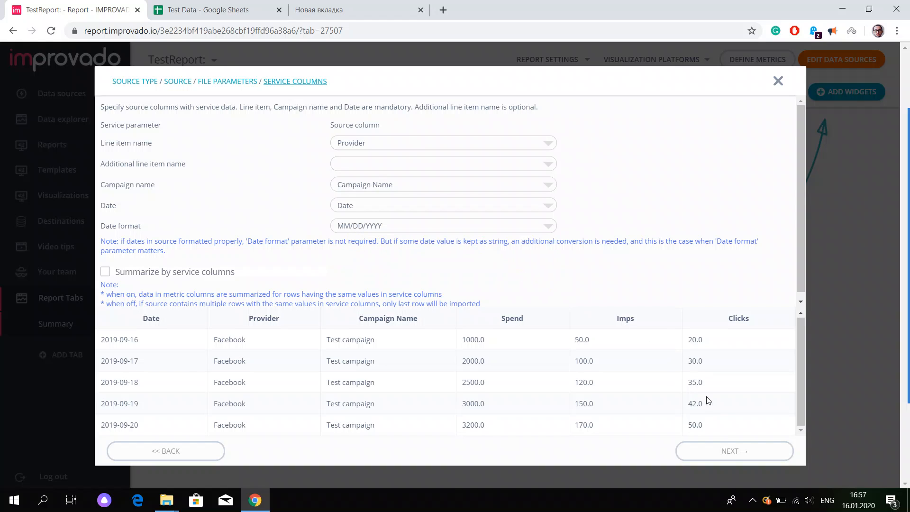
pyautogui.click(732, 452)
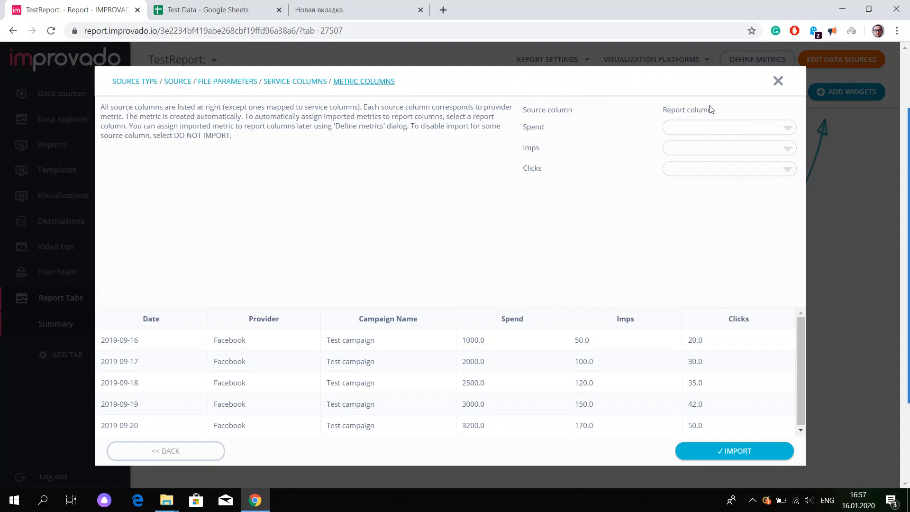
# Assign the source columns Spend, Imps and Clicks to the report columns of the same names, and run the import.
pyautogui.click(694, 131)
pyautogui.click(699, 159)
pyautogui.click(690, 149)
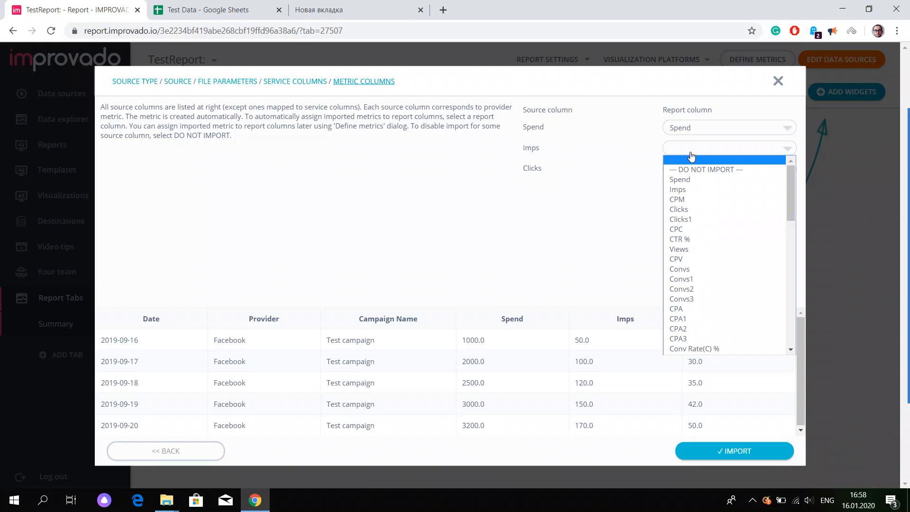
pyautogui.click(690, 191)
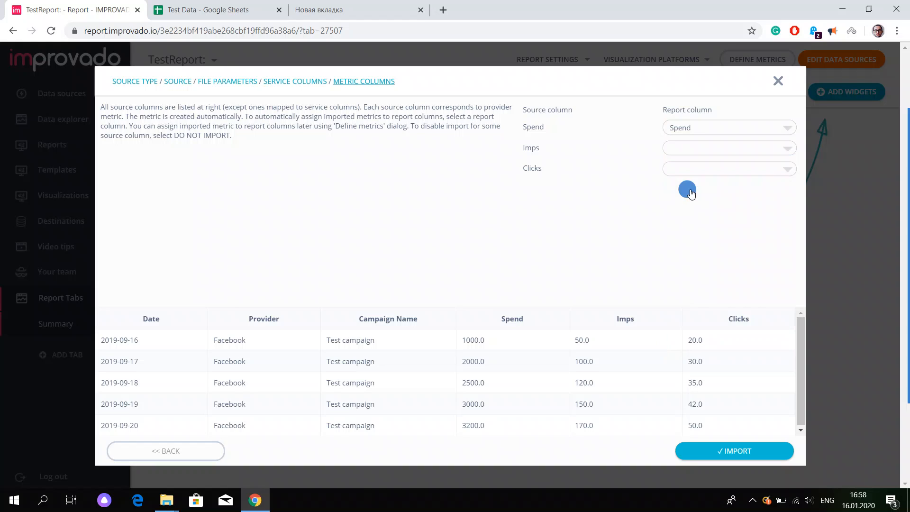
pyautogui.click(681, 169)
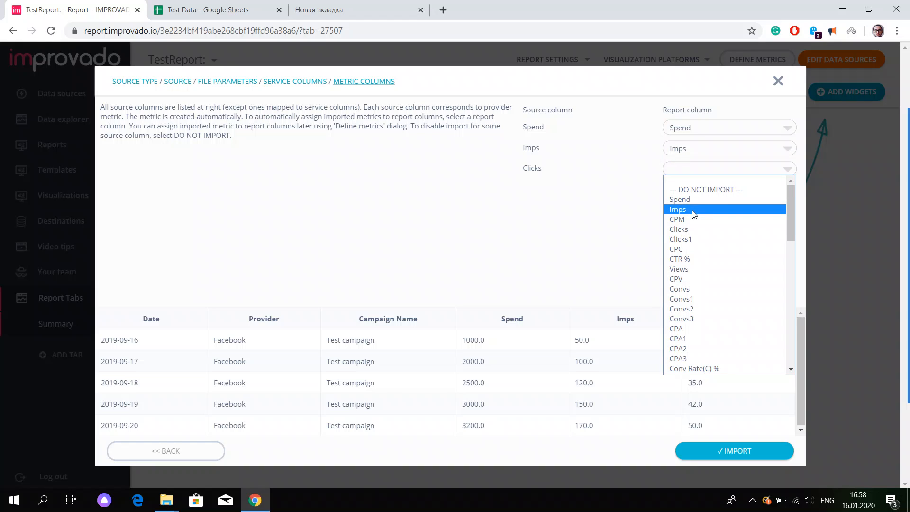
pyautogui.click(692, 230)
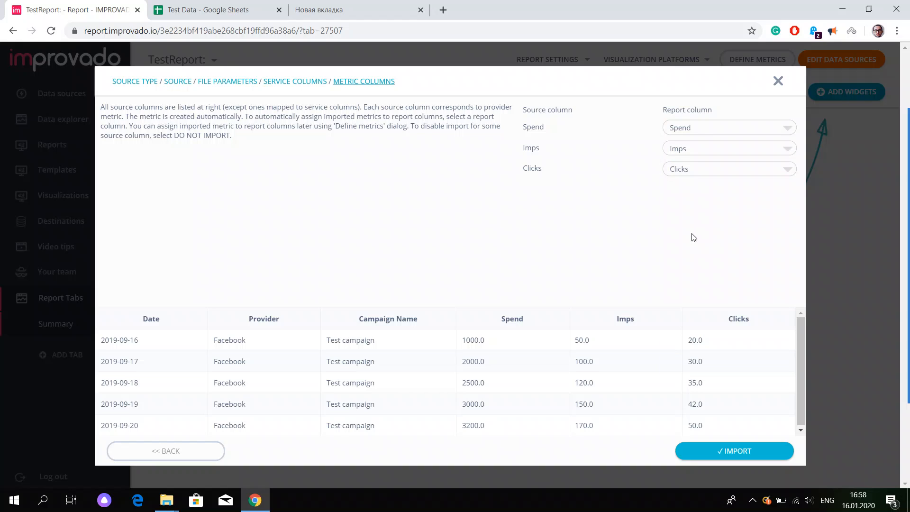
pyautogui.click(768, 455)
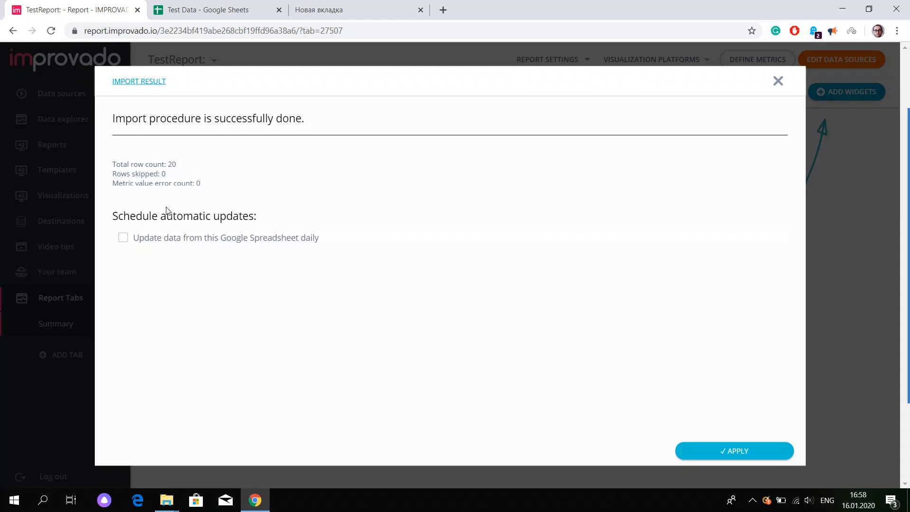
# Schedule daily data updates from this Google Spreadsheet, apply the setting, and briefly open and close the report's data set selection.
pyautogui.click(123, 238)
pyautogui.click(693, 455)
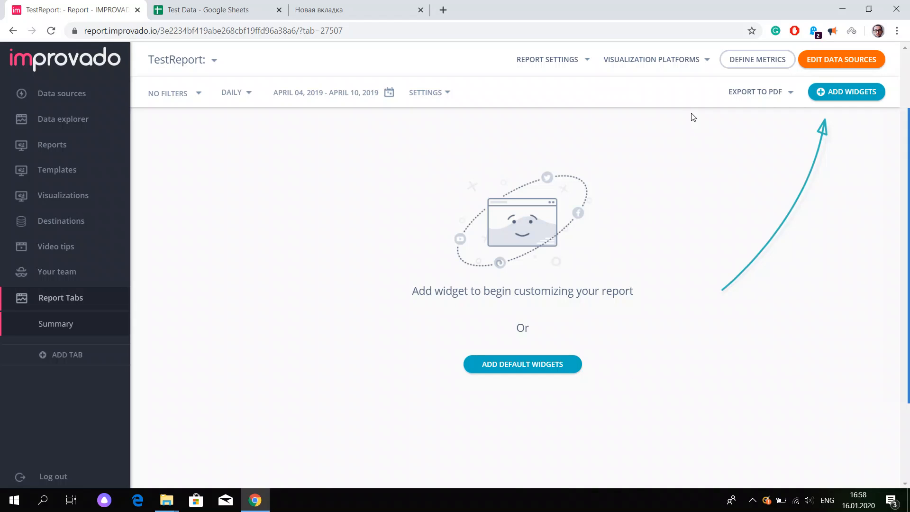
pyautogui.click(851, 60)
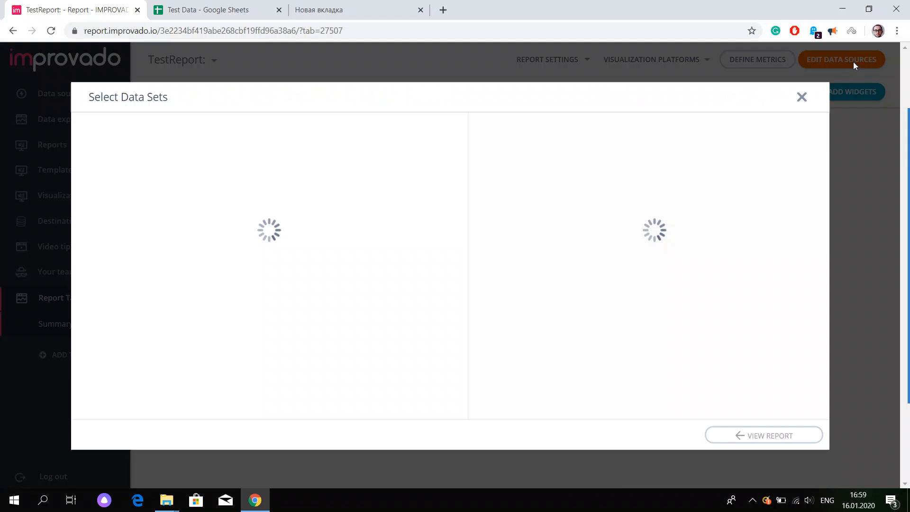
pyautogui.click(802, 98)
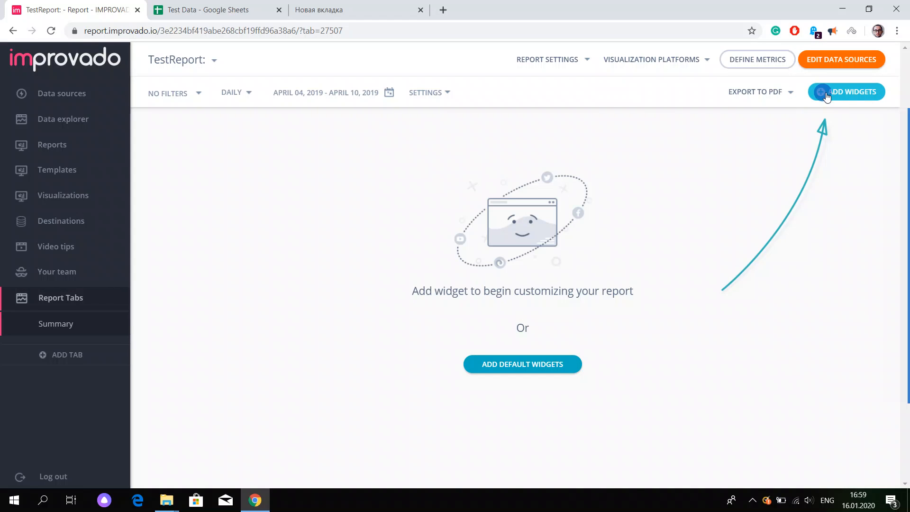
# Add a table widget based on the current report's Campaign Level import data, and proceed to its customization.
pyautogui.click(818, 95)
pyautogui.click(500, 167)
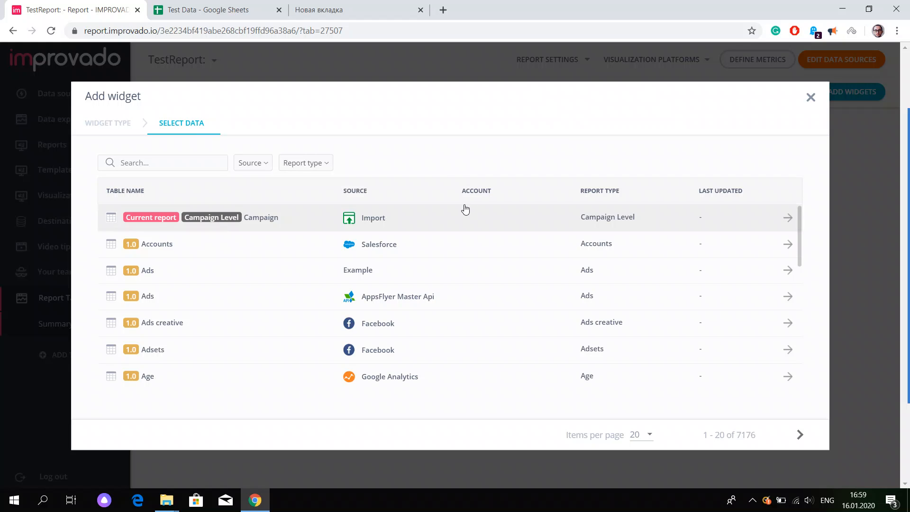
pyautogui.click(443, 220)
pyautogui.click(571, 212)
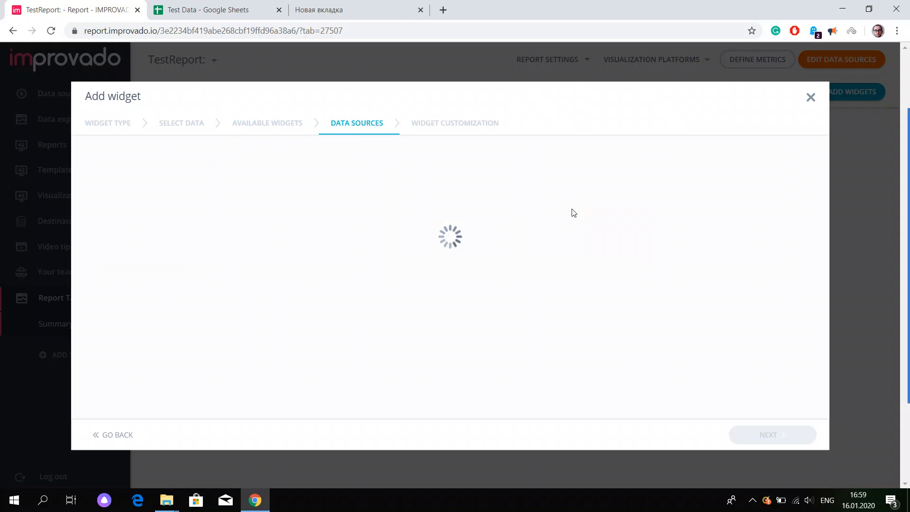
pyautogui.click(760, 433)
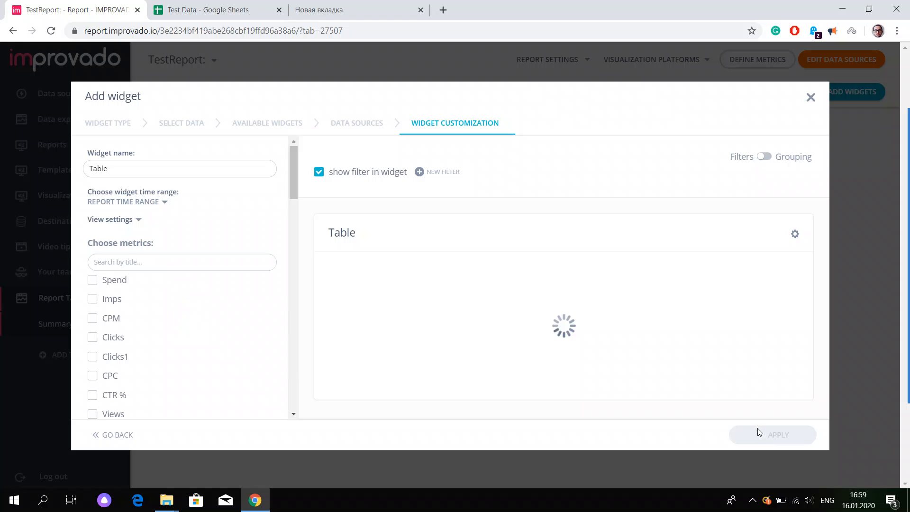
# Include the metrics Spend, Imps and Clicks in the table widget.
pyautogui.click(92, 280)
pyautogui.click(92, 299)
pyautogui.doubleClick(92, 338)
pyautogui.click(92, 338)
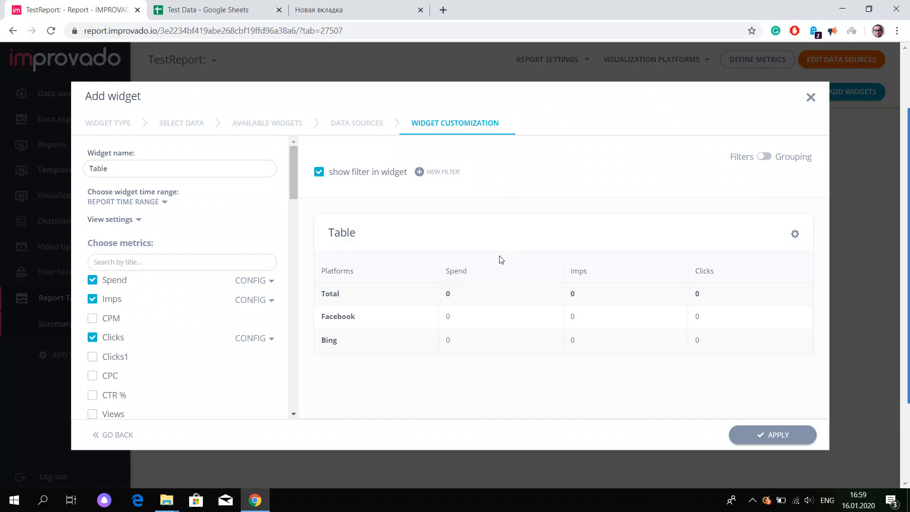
# Switch the widget to a custom time range and set its start date to Dec 1, 2017.
pyautogui.click(164, 204)
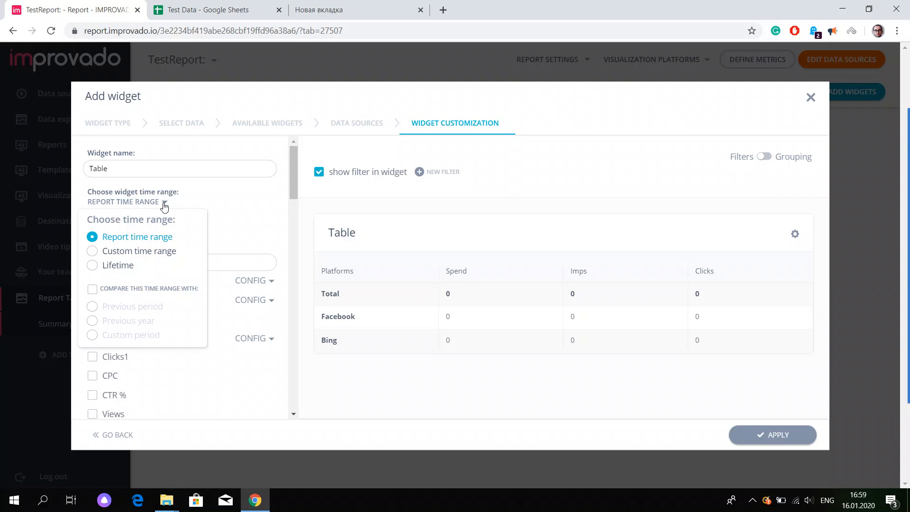
pyautogui.click(142, 254)
pyautogui.click(286, 237)
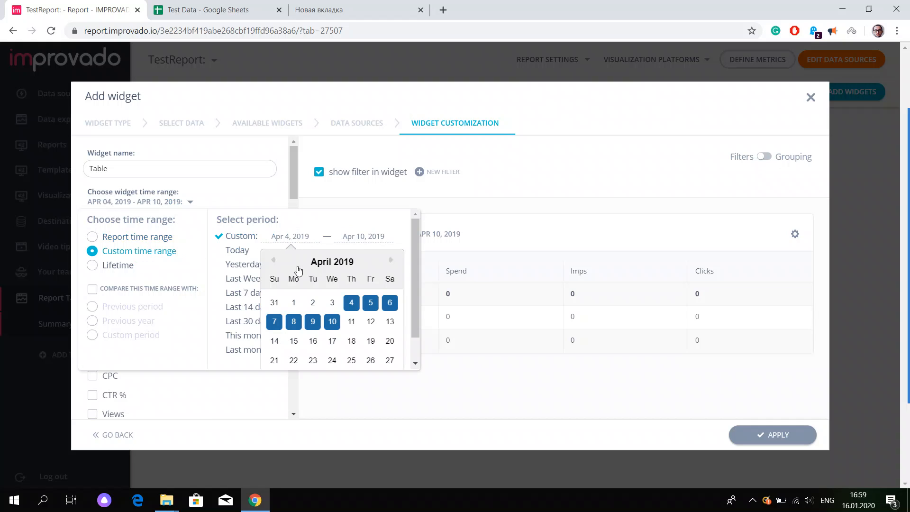
pyautogui.click(273, 260)
pyautogui.click(273, 260)
pyautogui.click(273, 259)
pyautogui.click(273, 259)
pyautogui.click(273, 260)
pyautogui.click(273, 260)
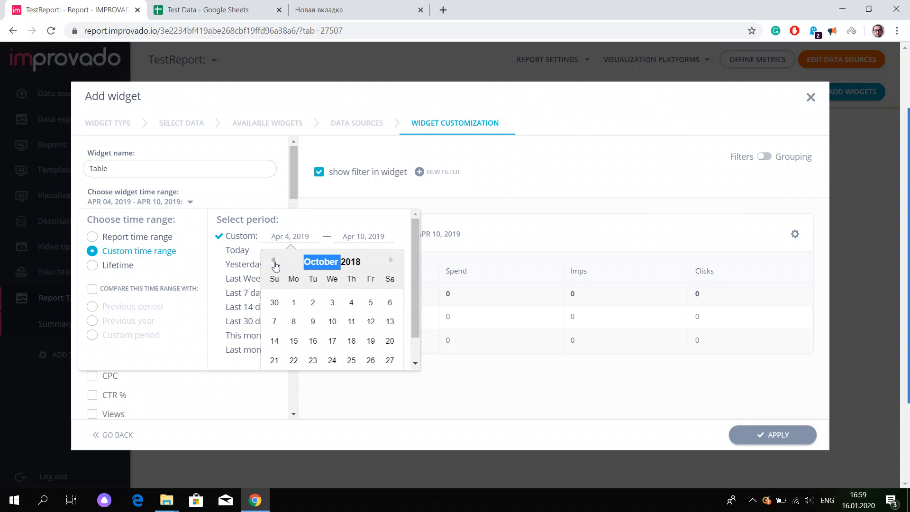
pyautogui.click(273, 260)
pyautogui.click(273, 260)
pyautogui.click(273, 260)
pyautogui.click(273, 260)
pyautogui.click(274, 261)
pyautogui.click(273, 260)
pyautogui.click(273, 261)
pyautogui.click(273, 261)
pyautogui.click(273, 260)
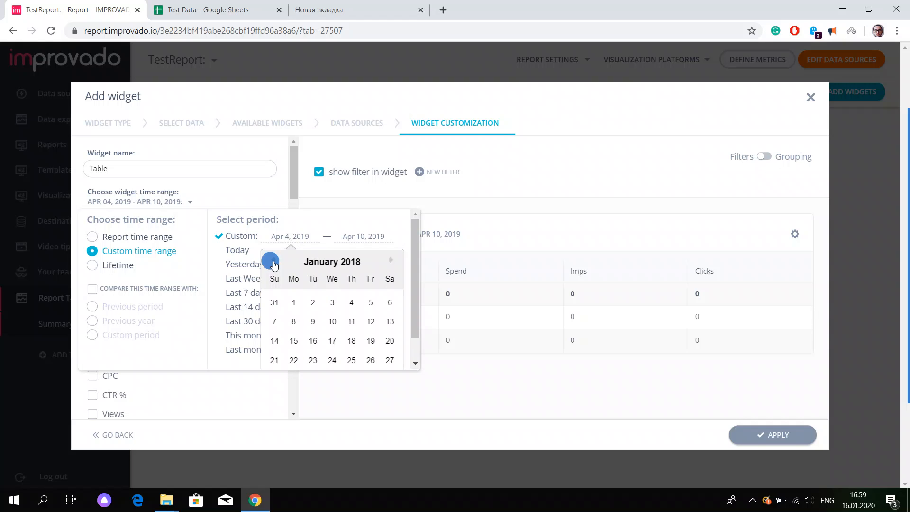
pyautogui.click(273, 260)
pyautogui.click(370, 303)
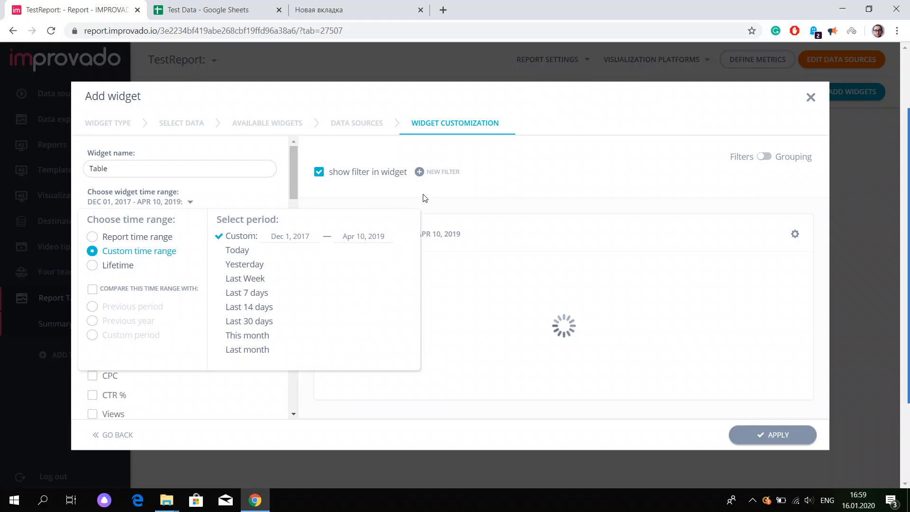
# Set the end date of the widget's custom time range to Apr 1, 2020, and apply the table widget to the report.
pyautogui.click(170, 202)
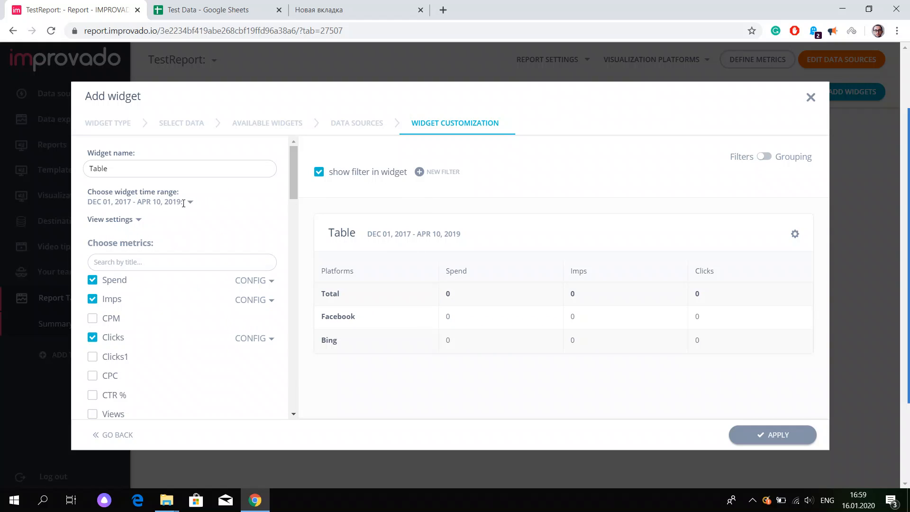
pyautogui.click(190, 205)
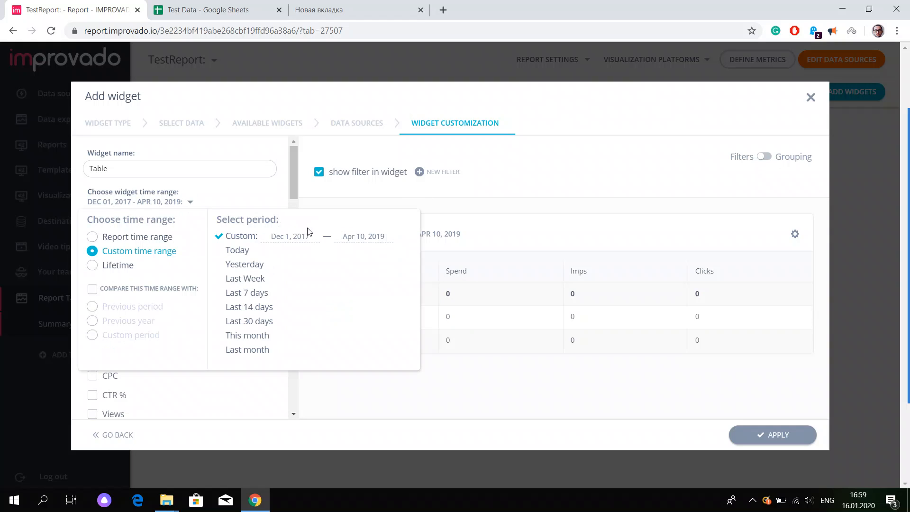
pyautogui.click(356, 237)
pyautogui.click(390, 260)
pyautogui.click(389, 260)
pyautogui.click(389, 261)
pyautogui.click(389, 261)
pyautogui.click(390, 261)
pyautogui.click(389, 260)
pyautogui.click(389, 261)
pyautogui.click(389, 261)
pyautogui.click(390, 260)
pyautogui.click(389, 261)
pyautogui.click(391, 261)
pyautogui.click(391, 262)
pyautogui.click(339, 301)
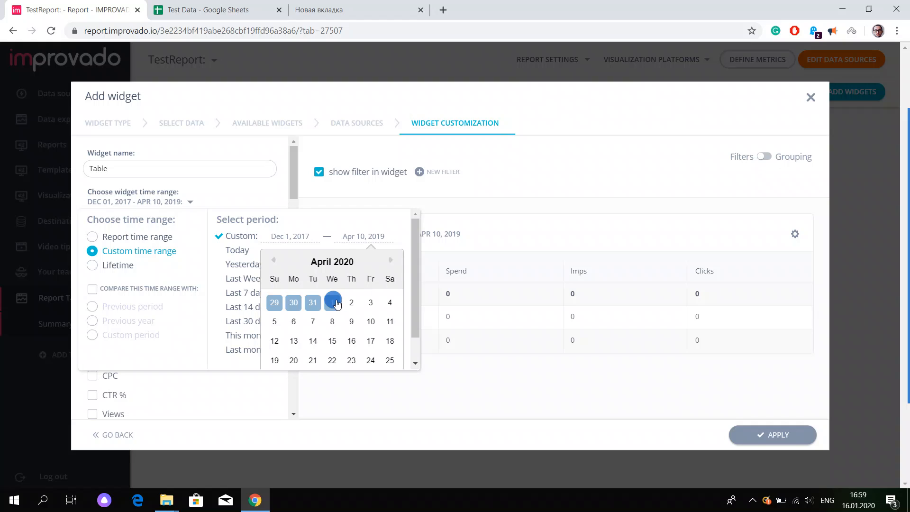
pyautogui.click(490, 212)
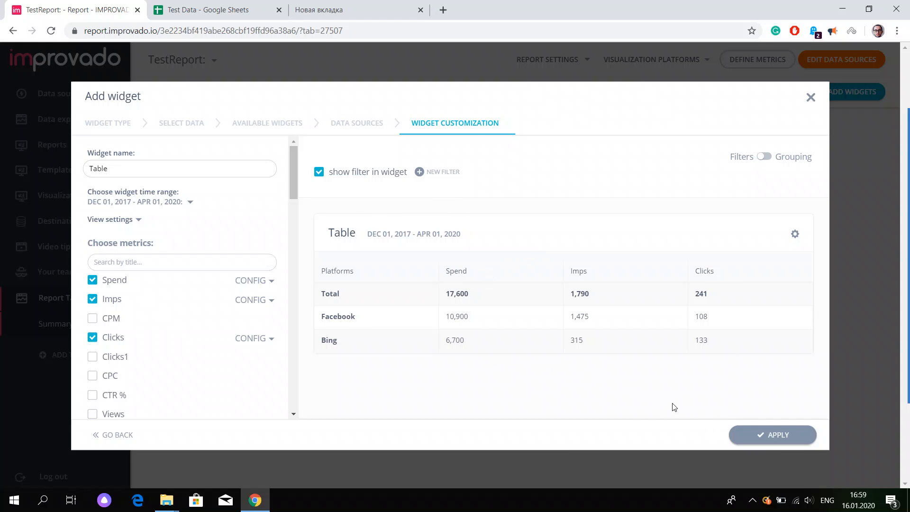
pyautogui.click(764, 436)
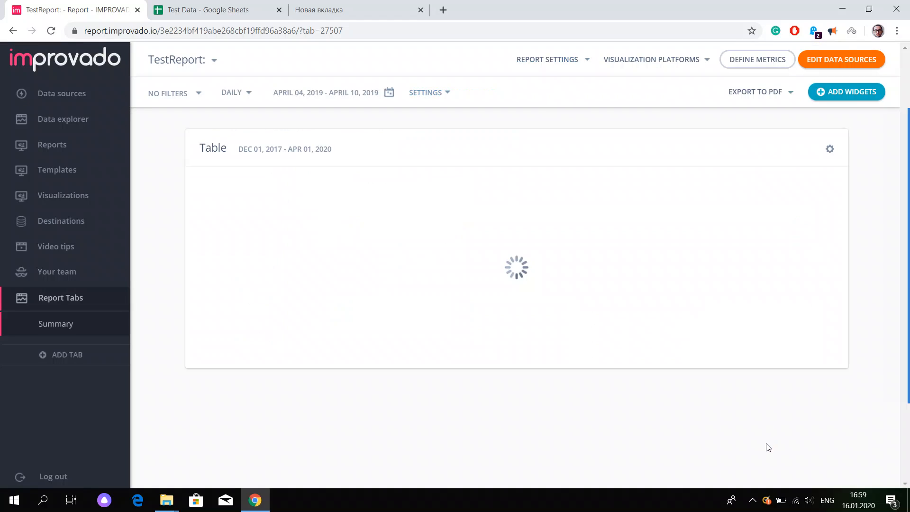